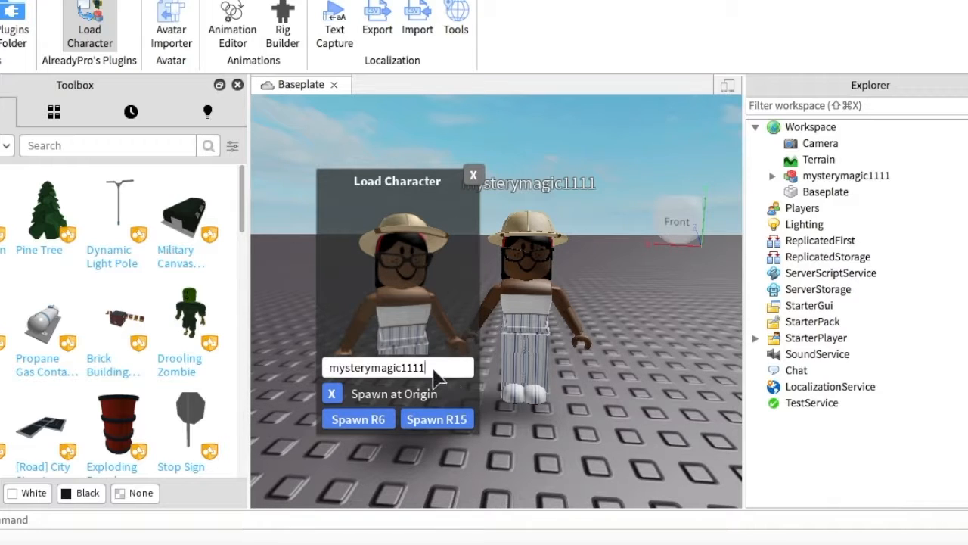
Replace the Load Character username with the second player's username, spawn that avatar at the origin as R15, and close the plugin window
key(BackSpace)
key(BackSpace)
key(BackSpace)
key(BackSpace)
key(BackSpace)
key(BackSpace)
key(BackSpace)
key(BackSpace)
key(BackSpace)
key(BackSpace)
key(BackSpace)
key(BackSpace)
key(BackSpace)
key(BackSpace)
key(BackSpace)
key(BackSpace)
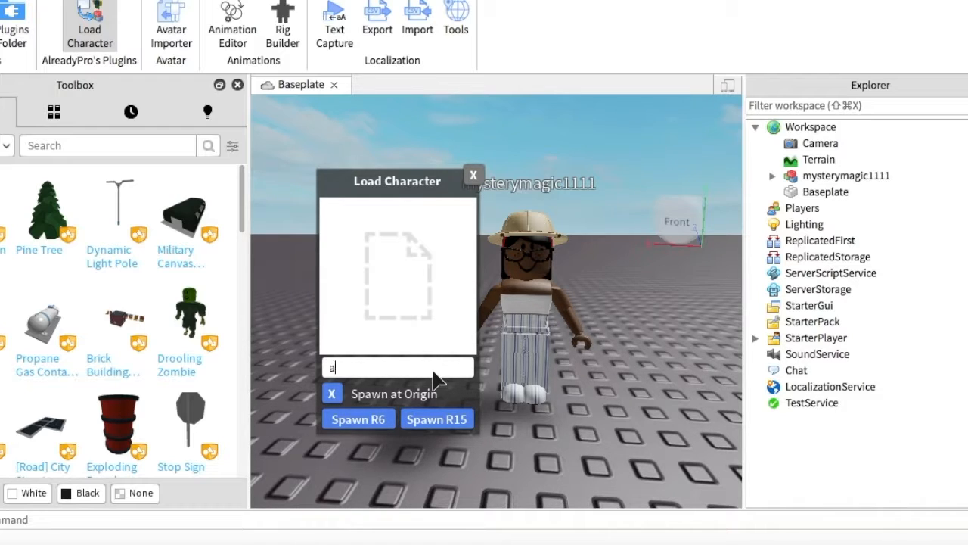
text(aniyahkiller_20)
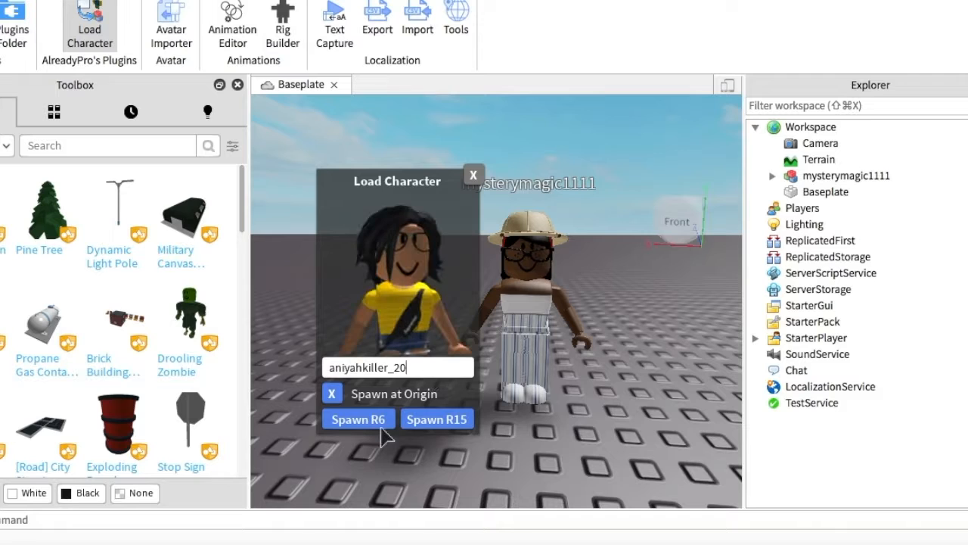
click(452, 418)
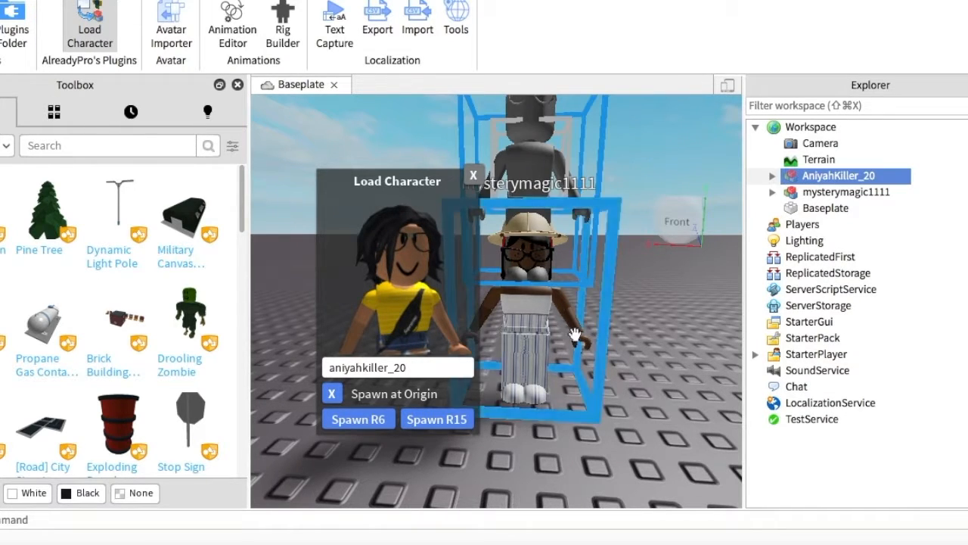
click(474, 176)
scroll(608, 321, down, 3)
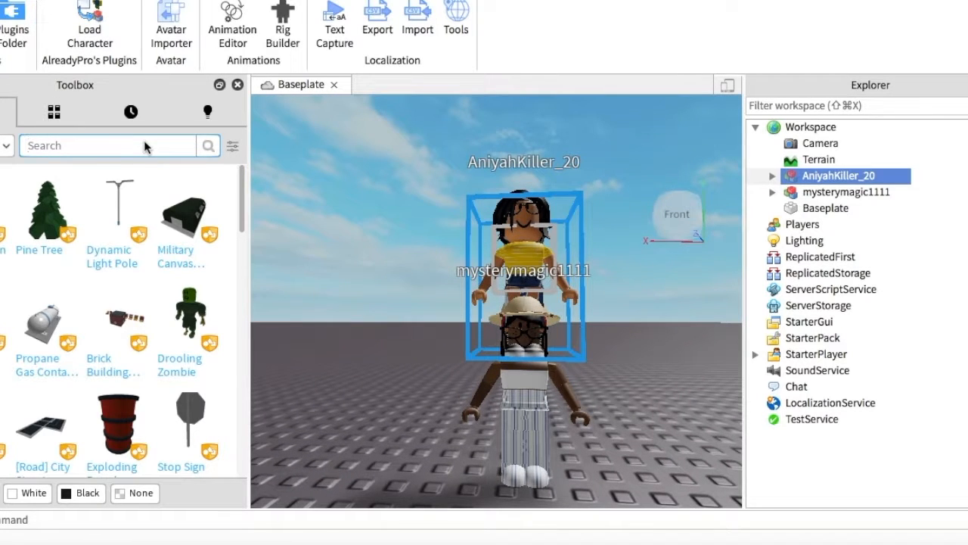
Search the Toolbox for "ballon" and insert the multicoloured "ballons" bunch without a basket
key(Return)
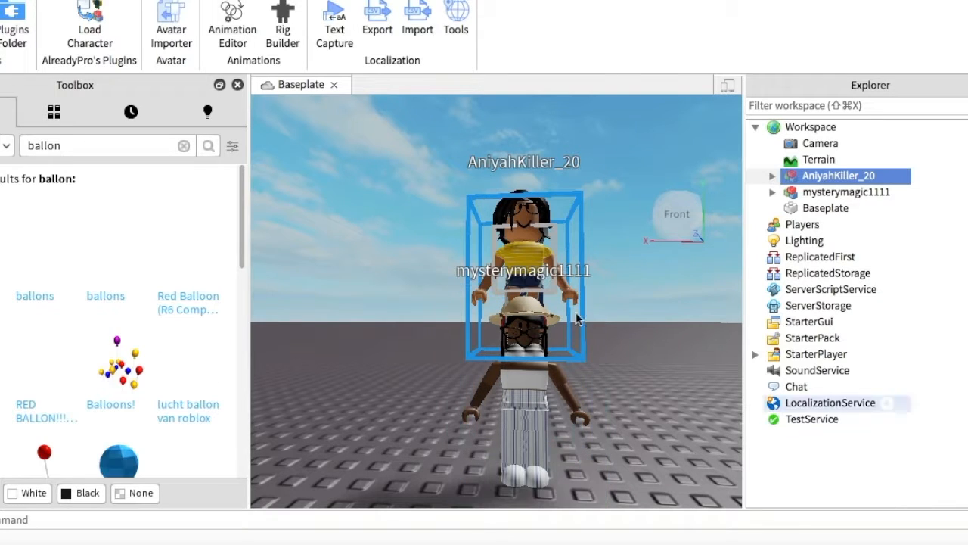
mouse_move(109, 344)
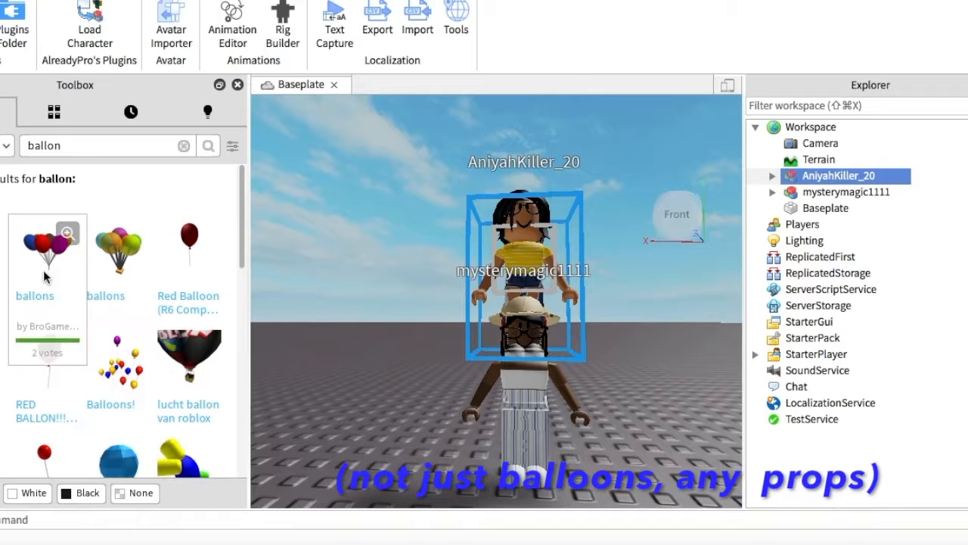
scroll(121, 340, down, 3)
scroll(121, 325, up, 2)
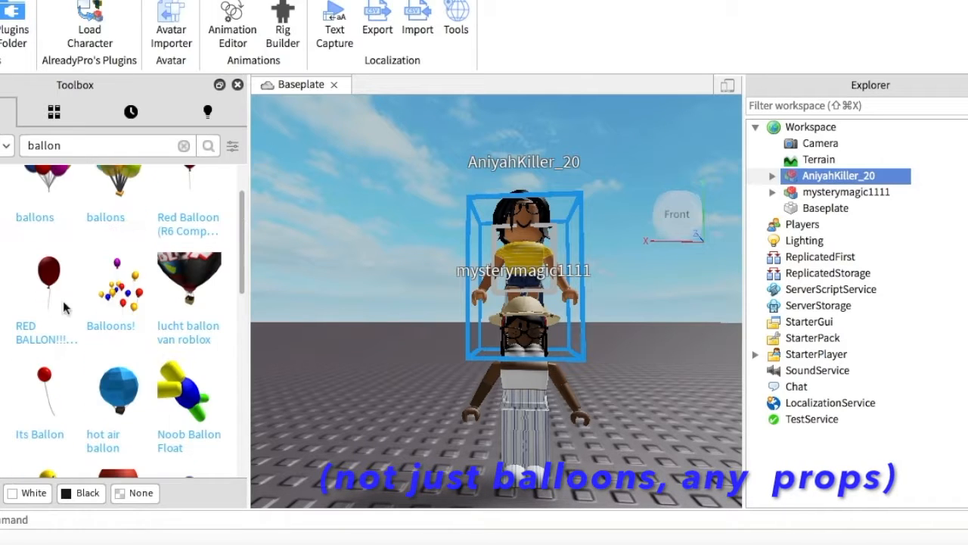
scroll(53, 335, down, 3)
scroll(53, 335, down, 5)
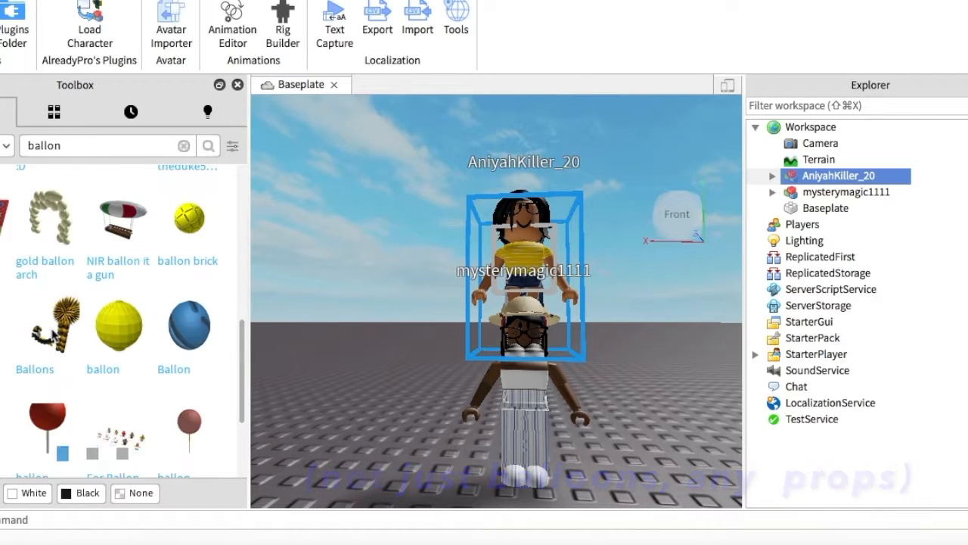
scroll(199, 367, down, 3)
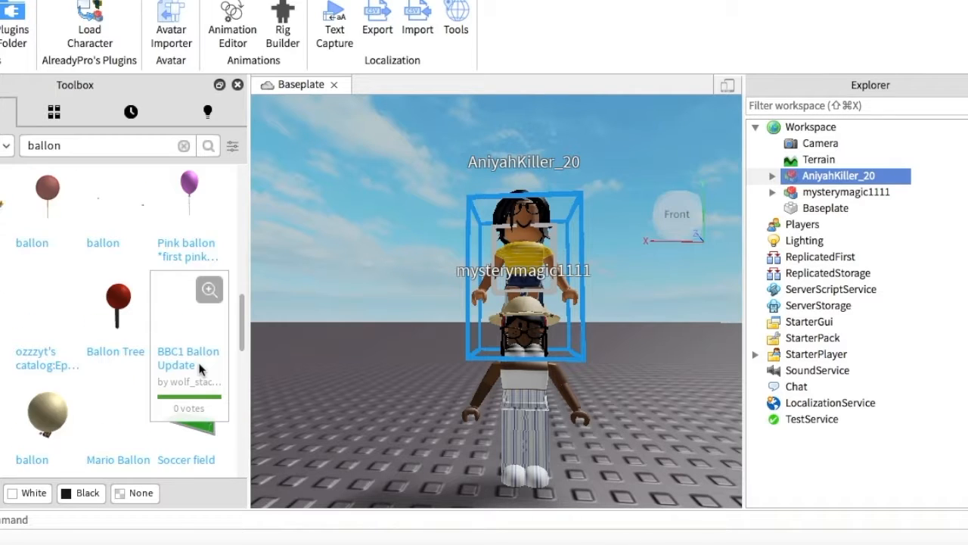
scroll(125, 352, up, 3)
scroll(57, 327, up, 10)
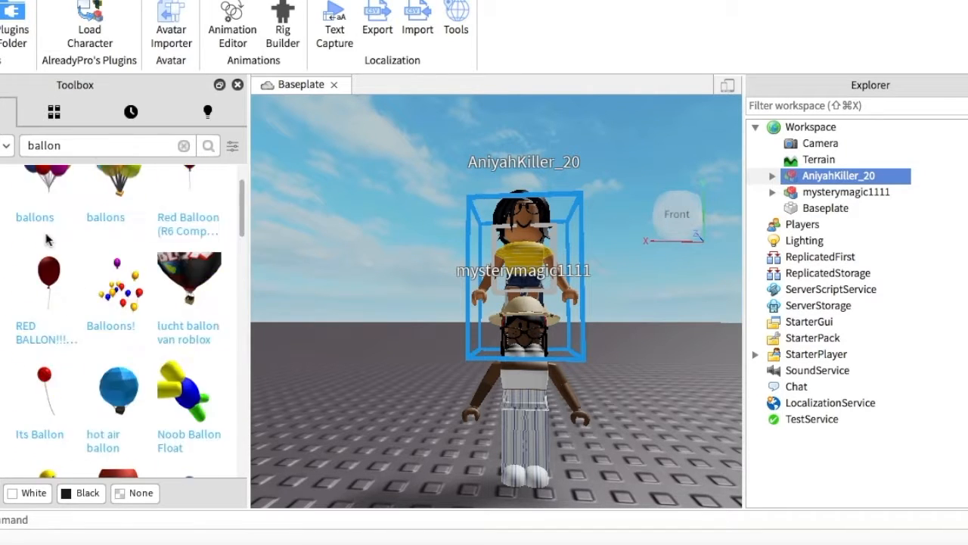
click(44, 277)
Export the balloon model selection to the Documents folder under the name Ballon
right_drag(595, 373, 595, 379)
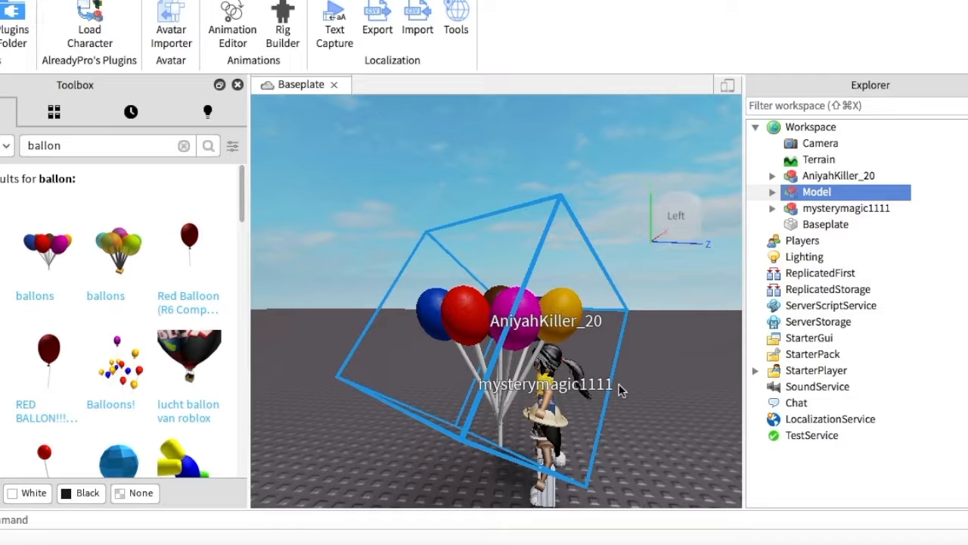
key(d)
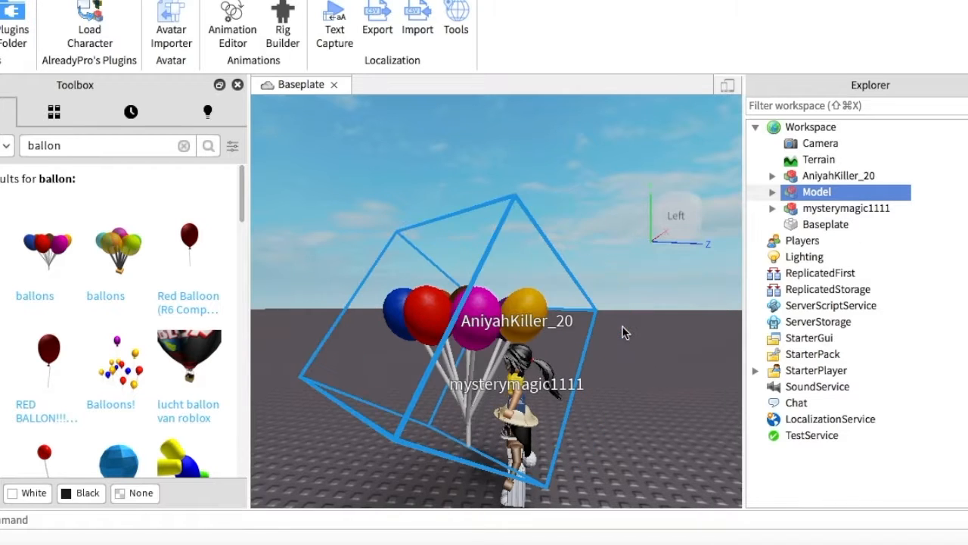
right_click(813, 197)
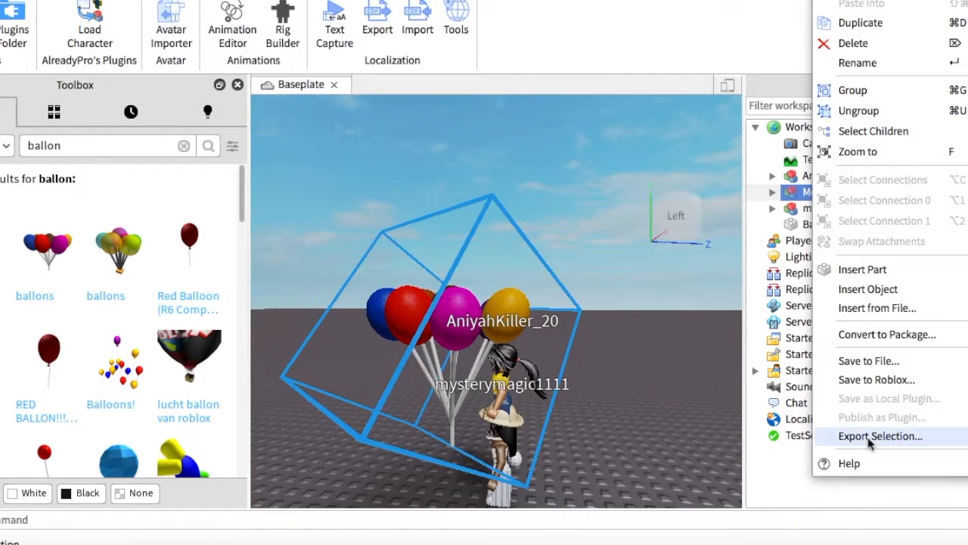
click(870, 437)
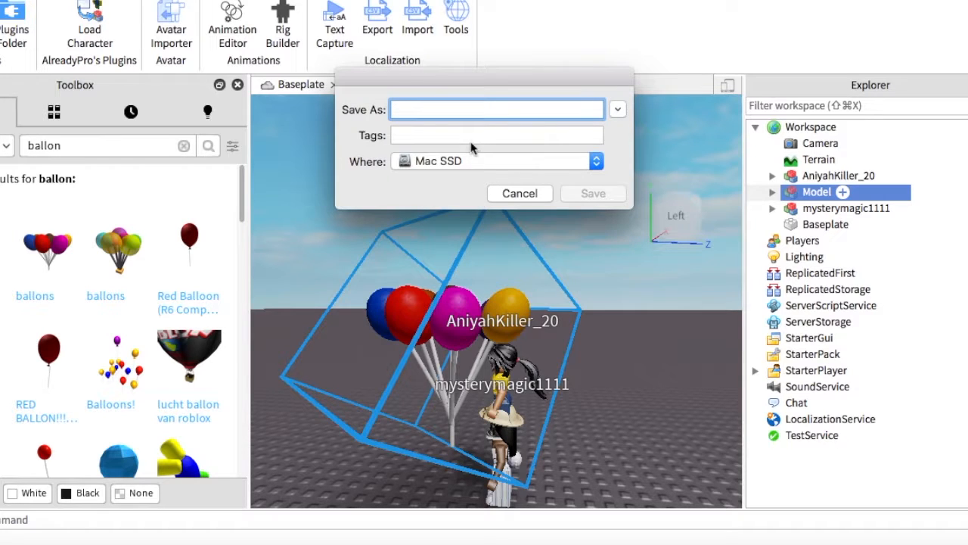
click(588, 165)
click(470, 265)
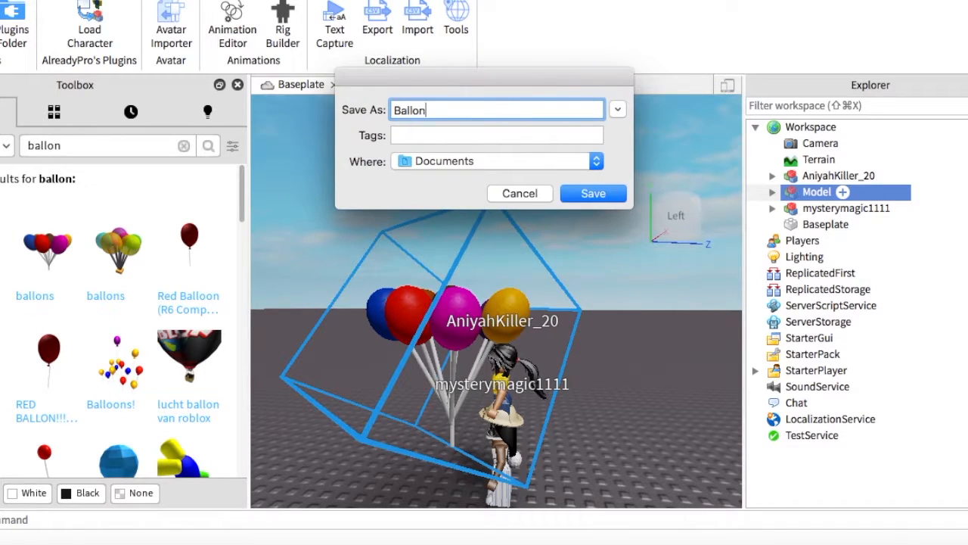
click(596, 195)
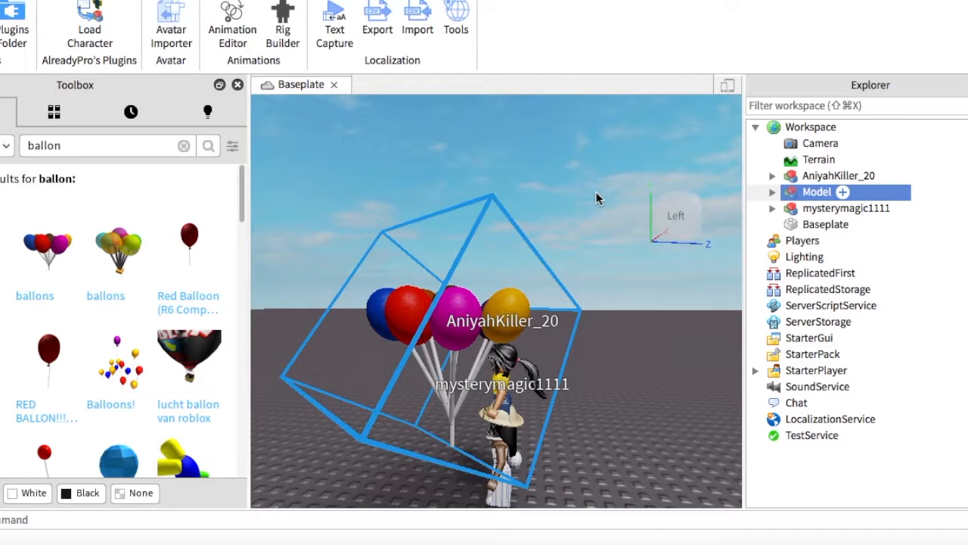
Delete the balloon model from the Workspace
right_click(815, 192)
click(858, 43)
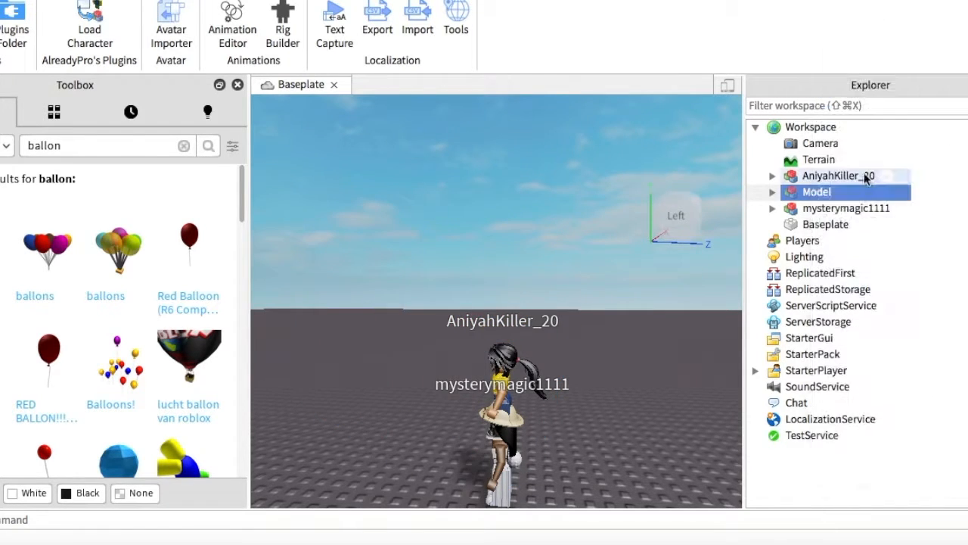
mouse_move(598, 283)
right_down()
mouse_move(595, 299)
mouse_move(600, 287)
right_up()
key(s)
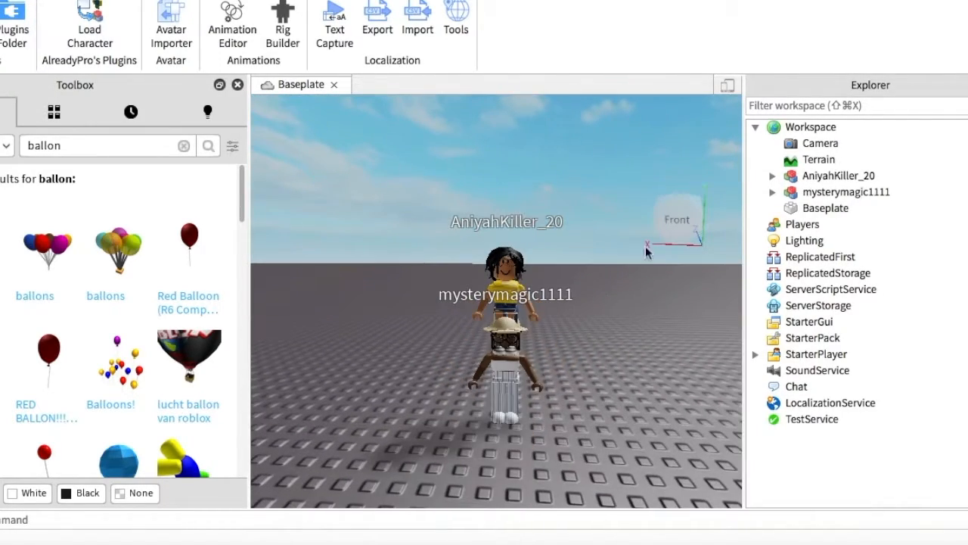
Export the yellow-shirted avatar to the Documents folder, naming the file after its username
click(807, 179)
right_click(807, 180)
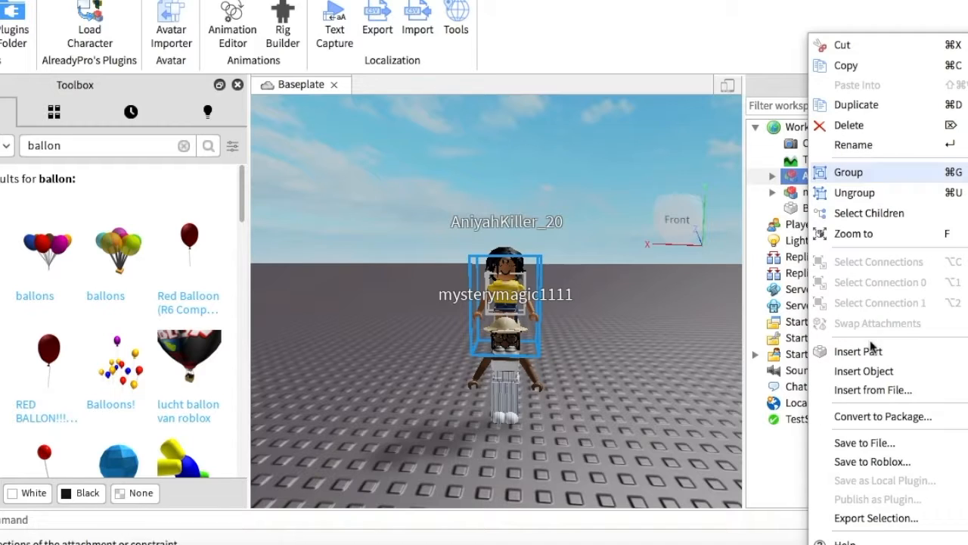
click(867, 519)
text(an)
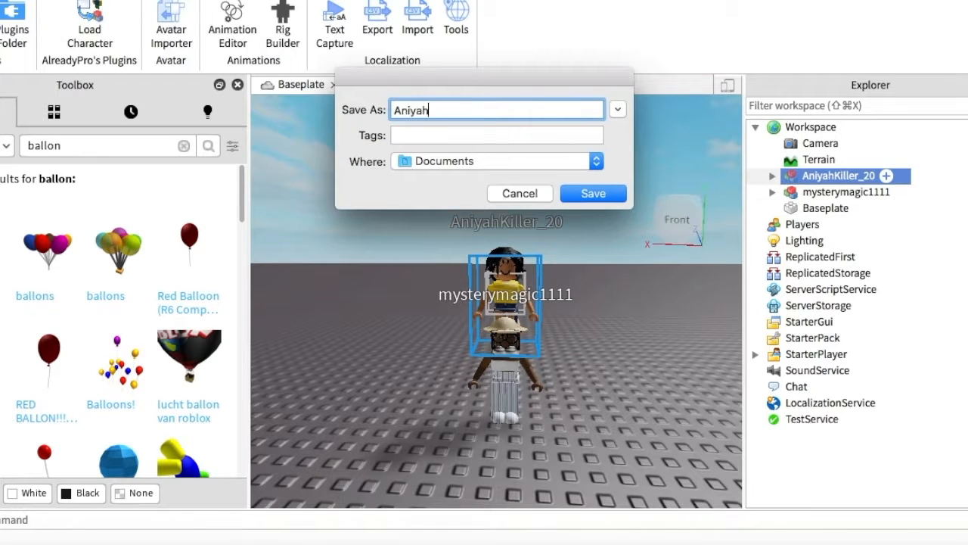
click(593, 194)
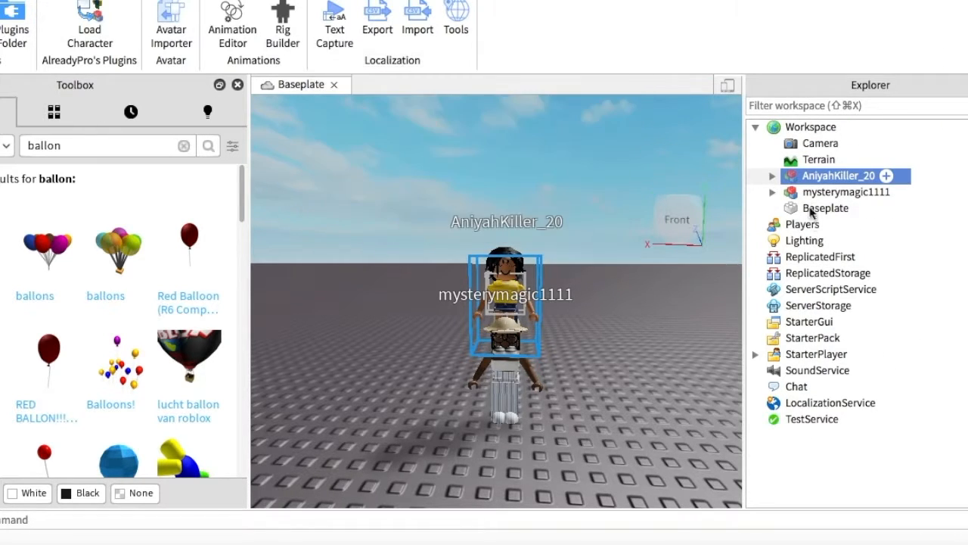
Export the hat-wearing avatar to the Documents folder, naming the file after its username
click(846, 191)
right_click(847, 192)
click(908, 438)
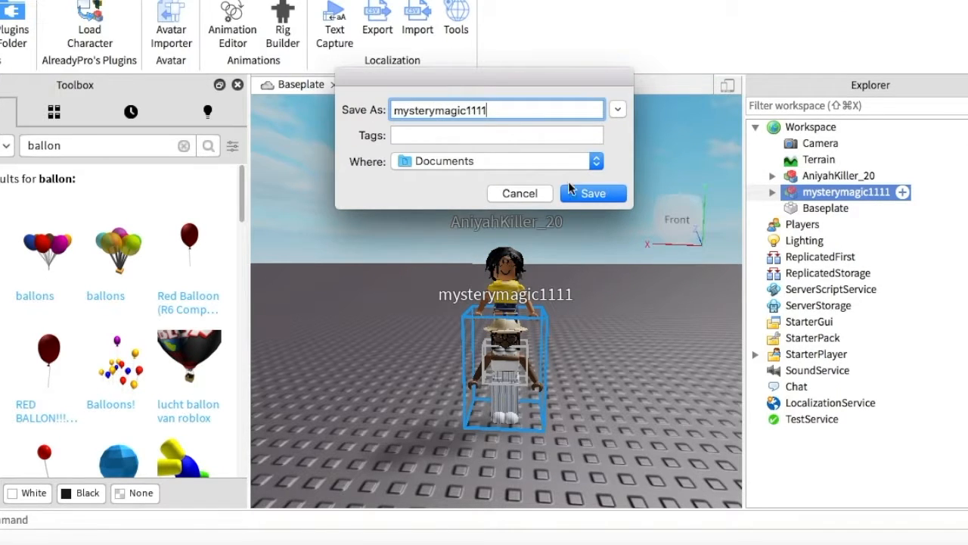
click(578, 194)
Quit Roblox Studio and switch to Blender
key(super+q)
click(505, 277)
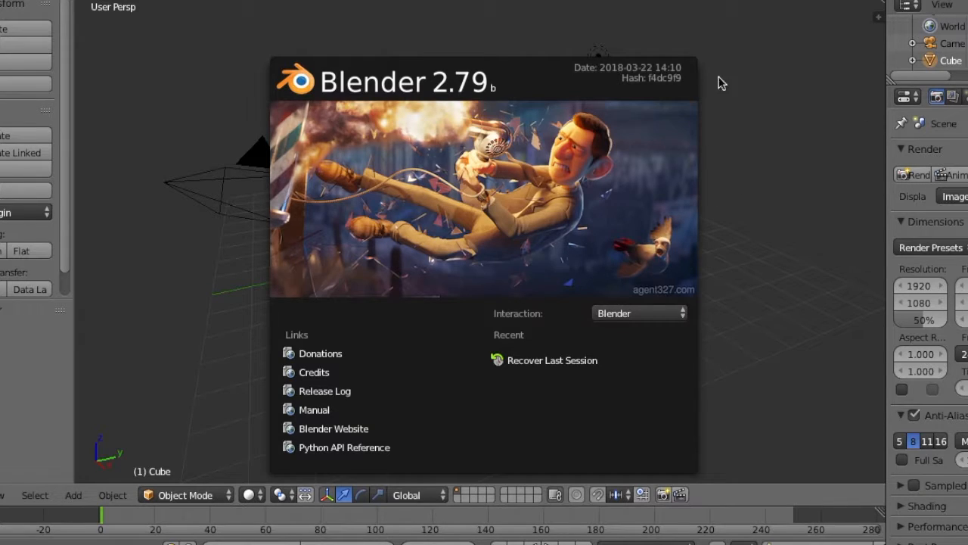
Dismiss the splash screen and delete the default cube from the scene
click(719, 77)
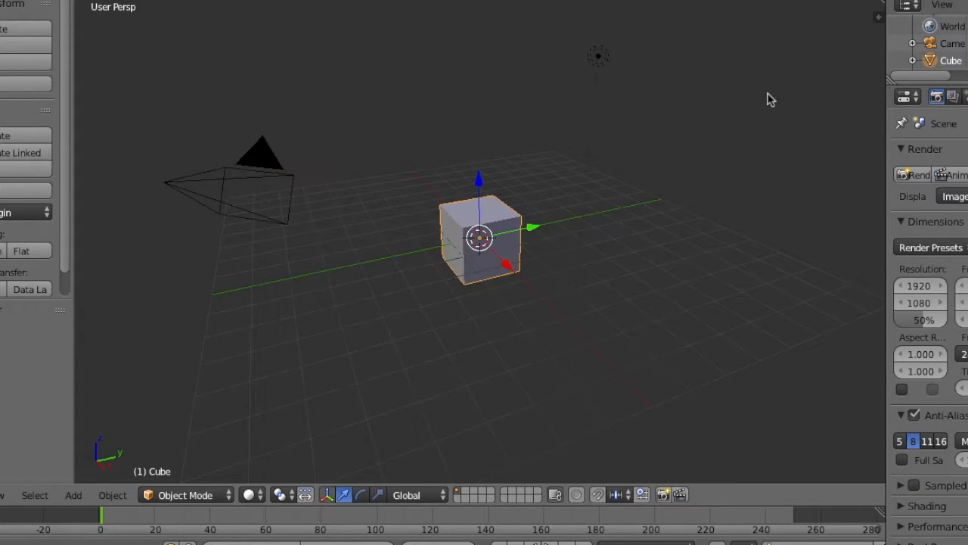
key(x)
click(774, 96)
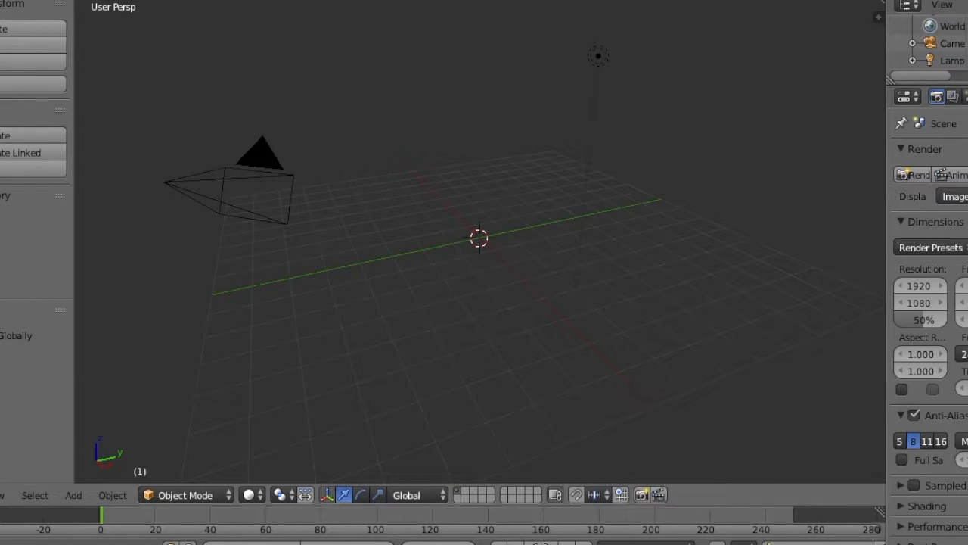
Import Ballon.obj from the Documents folder as a Wavefront model
click(12, 1)
mouse_move(67, 307)
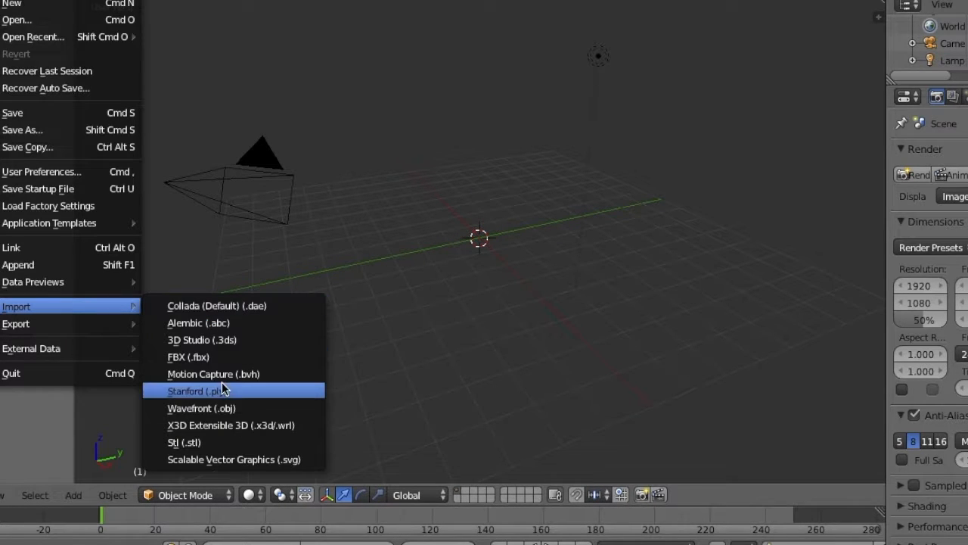
click(222, 408)
click(189, 130)
click(187, 70)
click(229, 119)
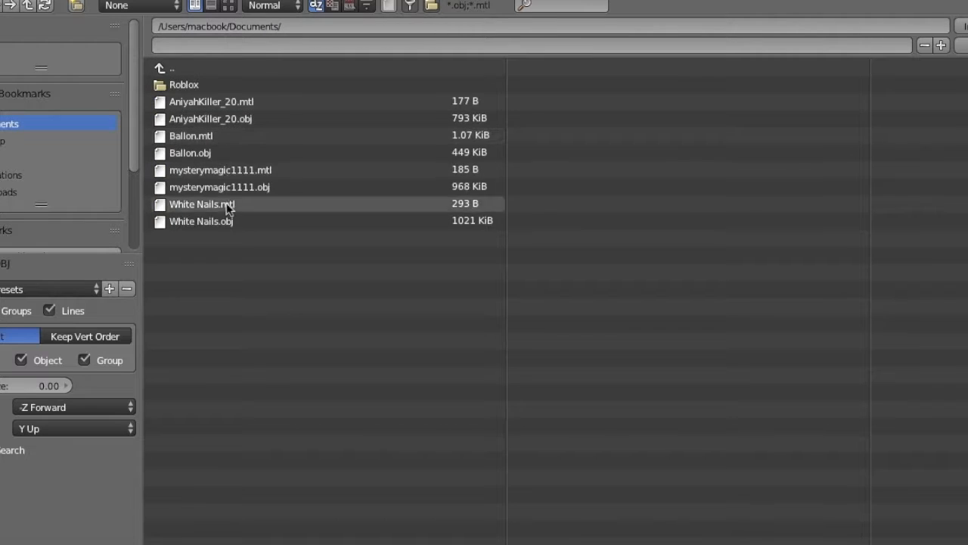
click(226, 155)
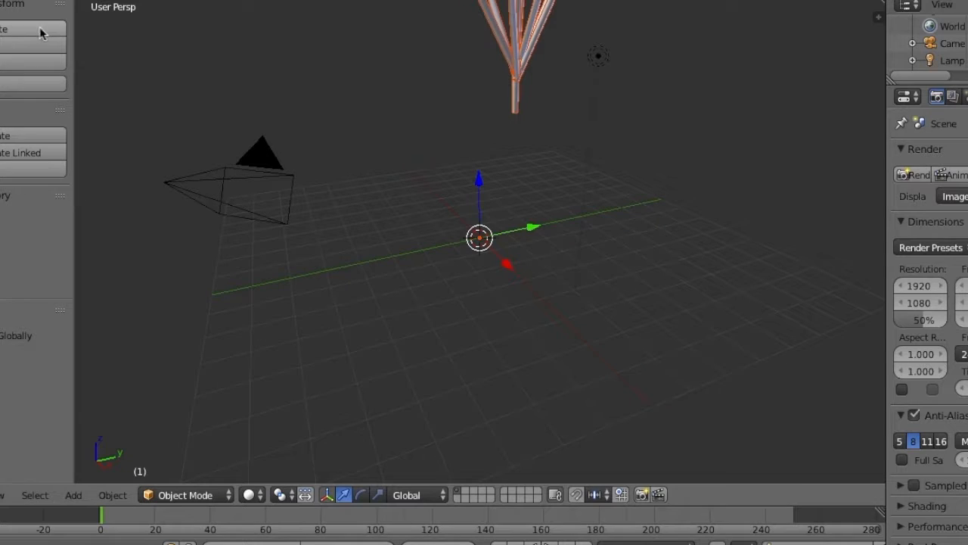
Import the hat-wearing avatar's Wavefront OBJ file from the Documents folder
click(9, 1)
mouse_move(114, 309)
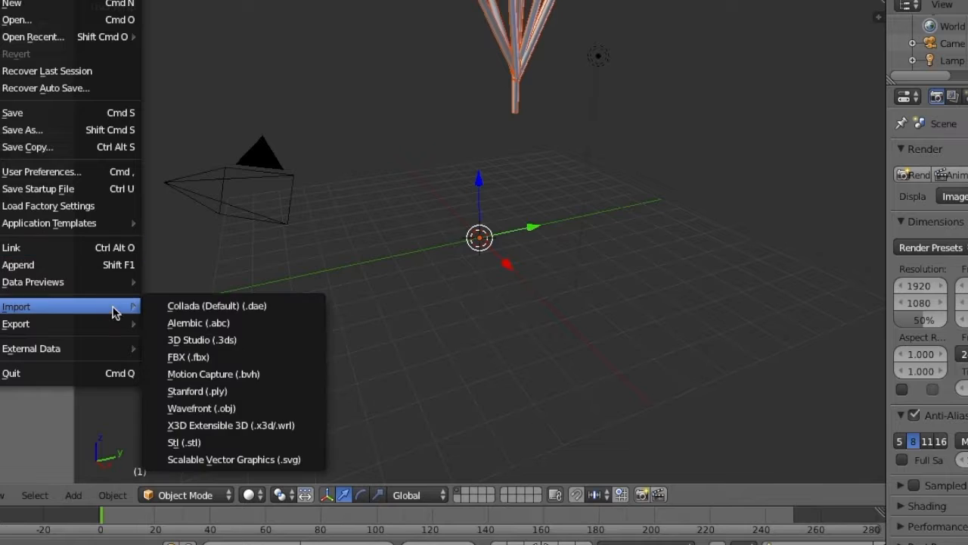
click(230, 408)
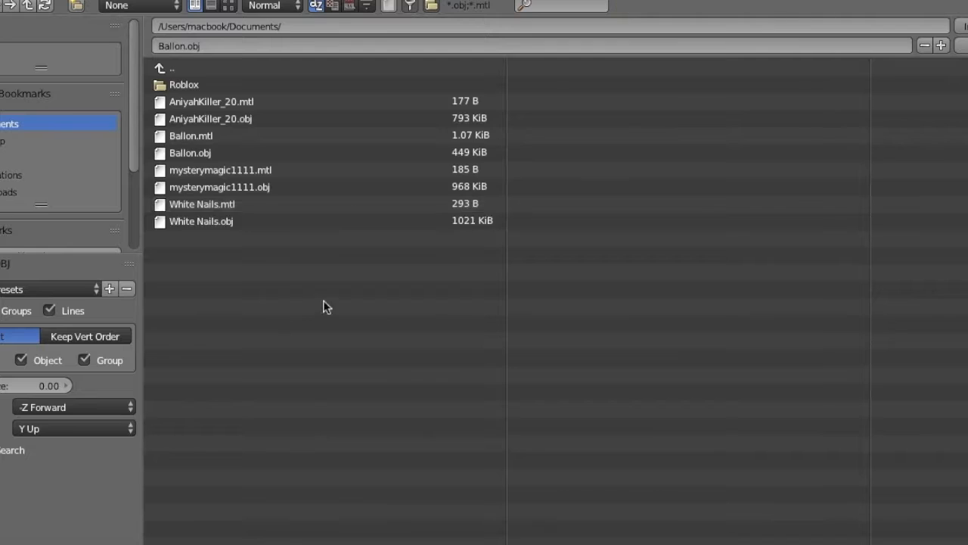
click(275, 187)
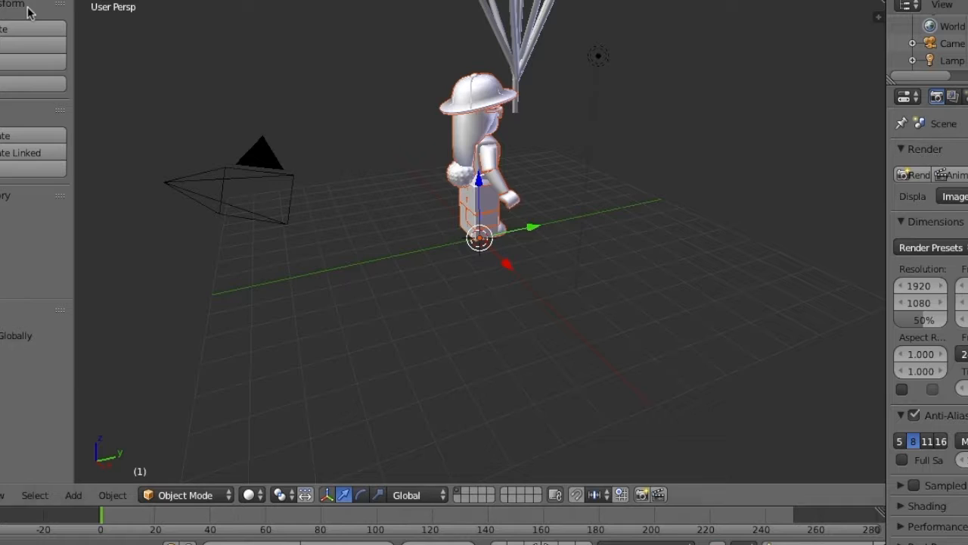
Import the yellow-shirted avatar's Wavefront OBJ file from the Documents folder
click(11, 1)
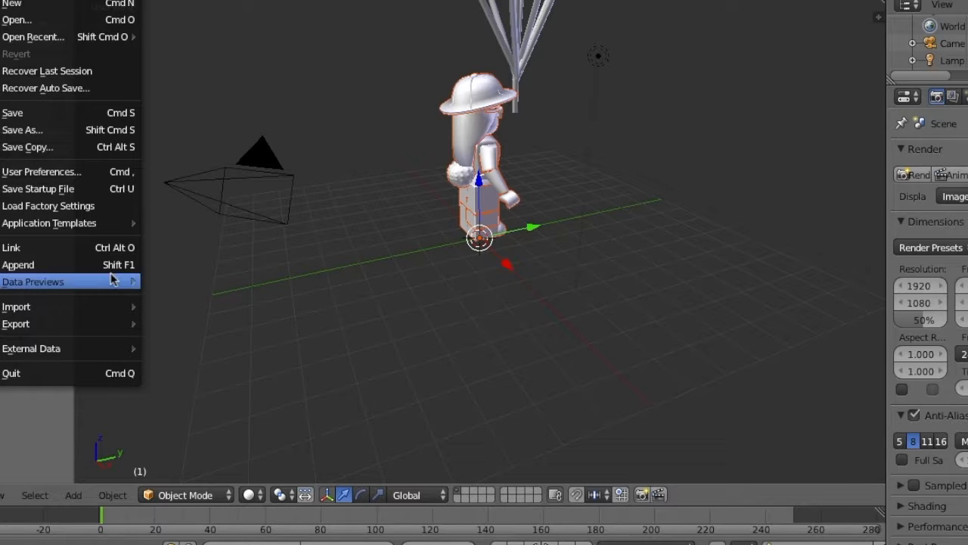
mouse_move(108, 307)
click(234, 408)
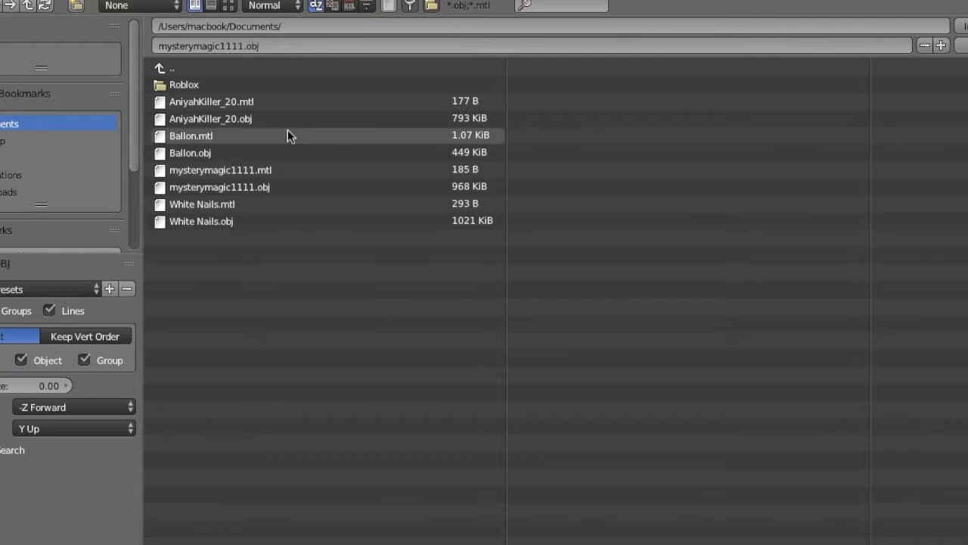
click(252, 120)
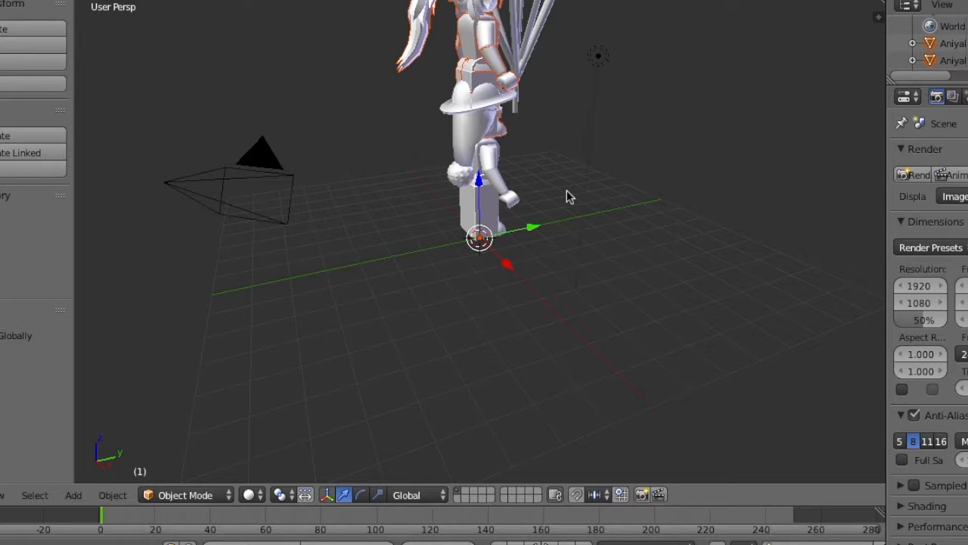
Move the yellow-shirted avatar sideways along X beside the hat-wearing avatar and lower it about 3.179 along Z to ground level
key(shift+f)
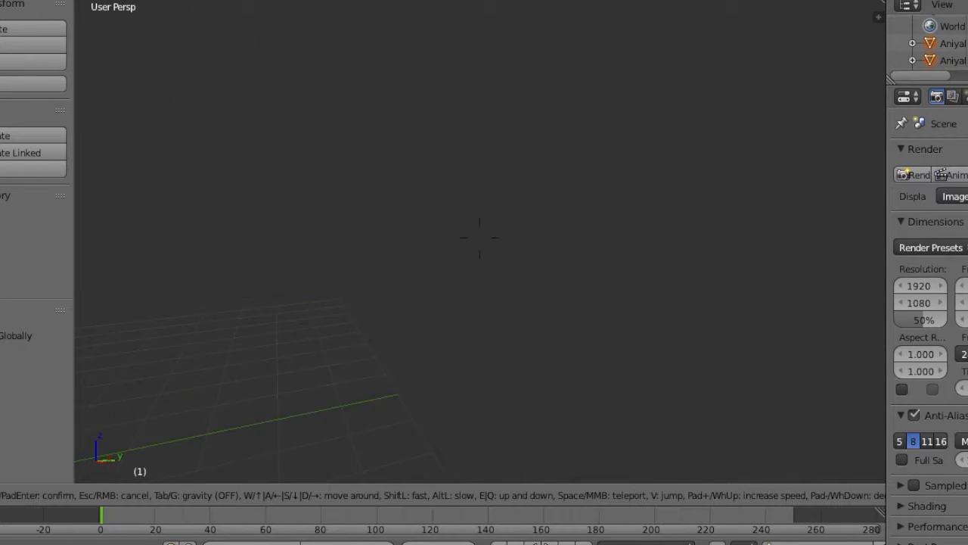
key(d)
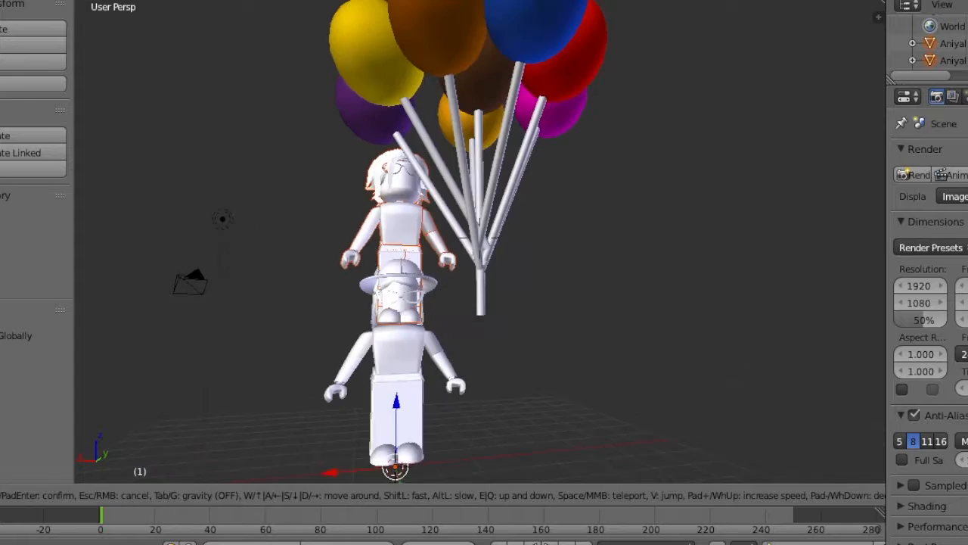
key(s)
key(w)
key(Return)
drag(467, 412, 360, 399)
drag(409, 372, 409, 15)
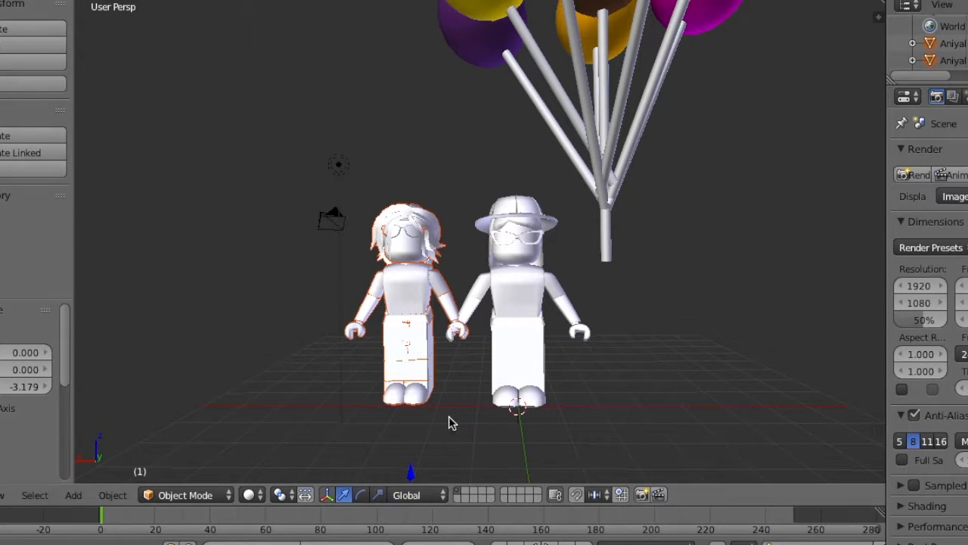
Shift the yellow-shirted avatar about 0.337 along X, farther away from the hat-wearing avatar
key(shift+f)
key(s)
click(478, 238)
drag(429, 352, 429, 354)
drag(372, 407, 350, 411)
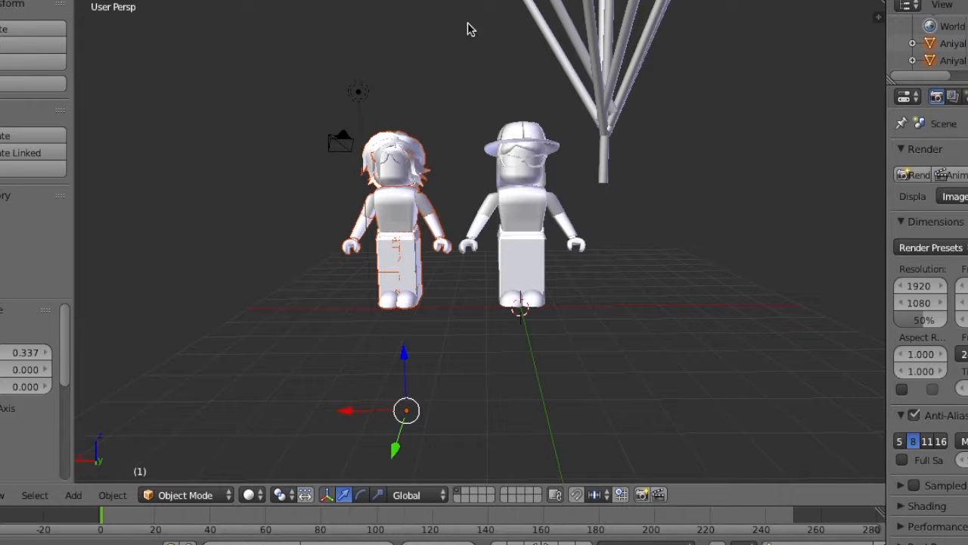
Add the hat-wearing avatar to the selection and shift both avatars about -0.354 along X
key(b)
drag(462, 112, 572, 311)
mouse_move(403, 362)
mouse_down()
mouse_move(420, 361)
mouse_move(411, 355)
mouse_up()
Replace the selection with the parts of the hat-wearing avatar only
right_click(538, 273)
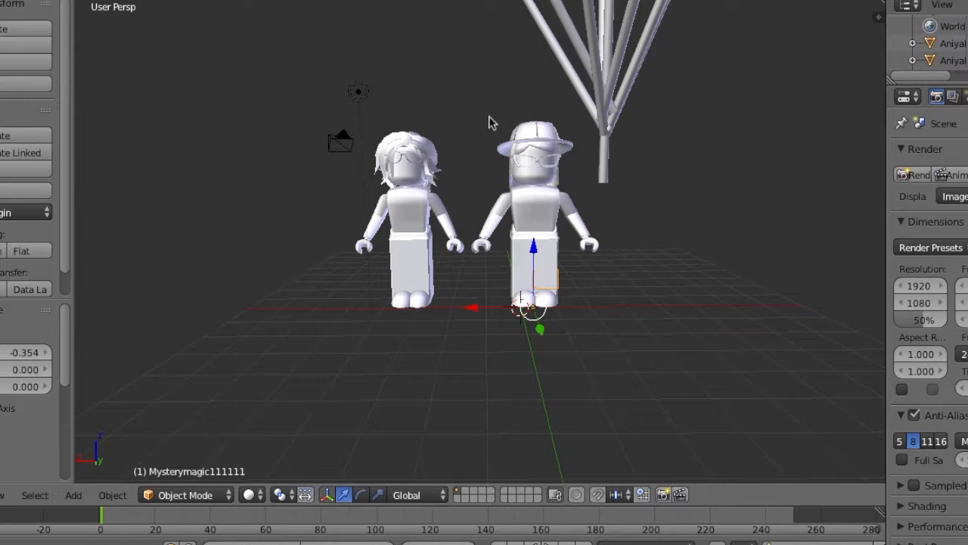
key(b)
drag(483, 121, 583, 323)
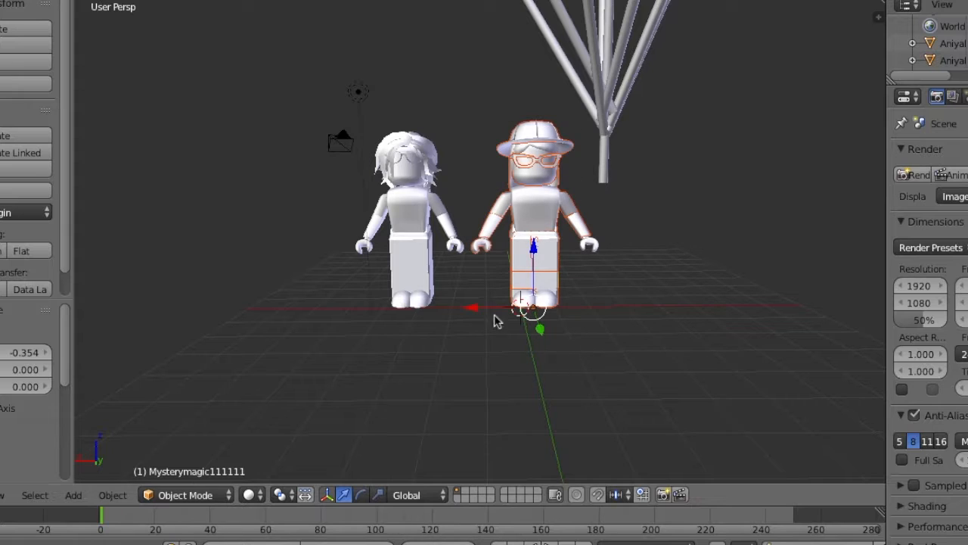
Try to move the hat-wearing avatar about -0.667 along X, and undo the move
drag(470, 314, 493, 312)
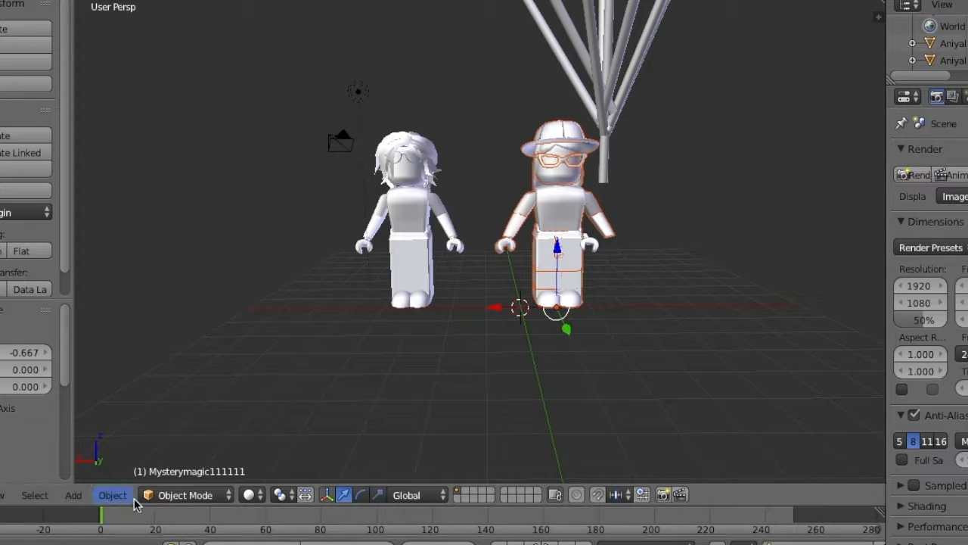
click(114, 494)
click(174, 473)
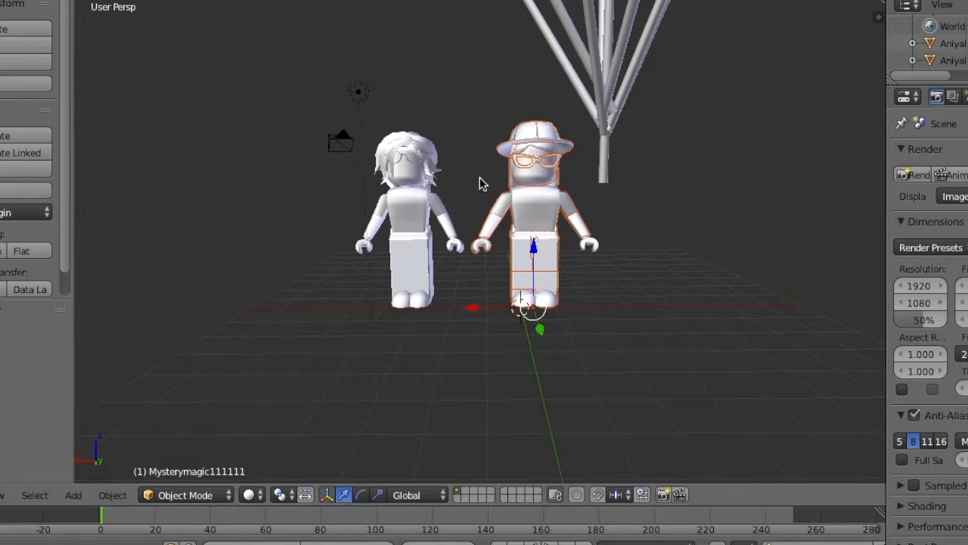
Add the hat-wearing avatar's unselected hand to the selection and move the whole avatar about -3.022 along X
key(b)
key(Escape)
drag(591, 240, 591, 317)
key(g)
key(x)
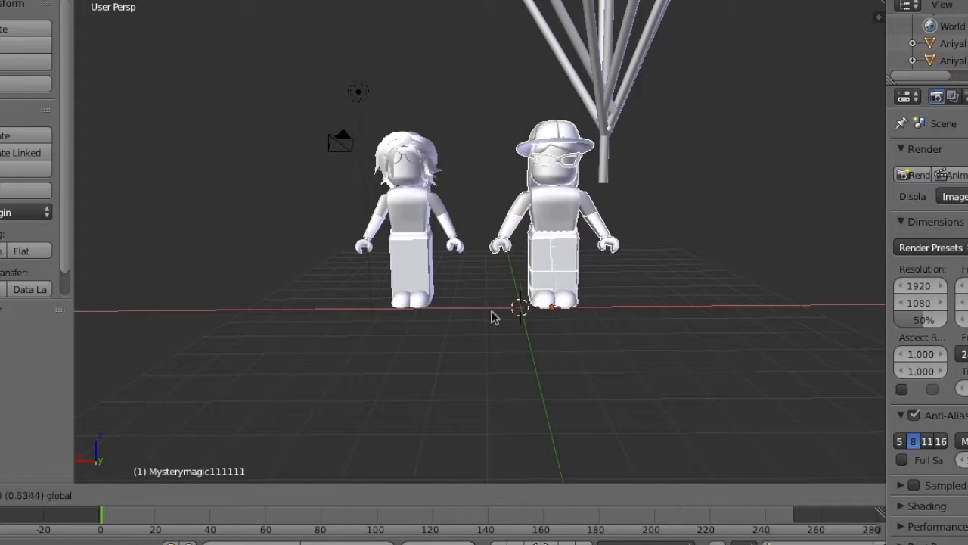
click(573, 322)
Select all balloons and their strings and set their origins to geometry
key(shift+f)
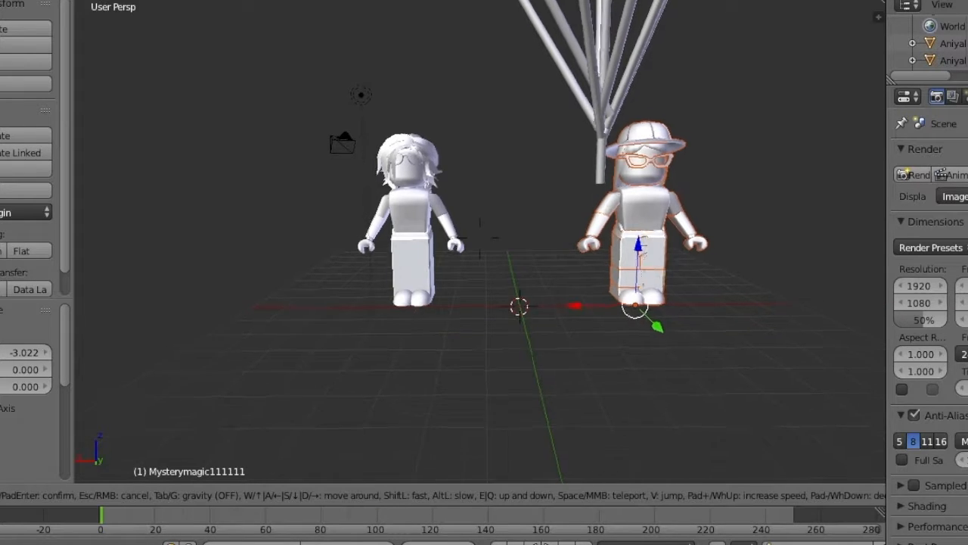
key(s)
key(Return)
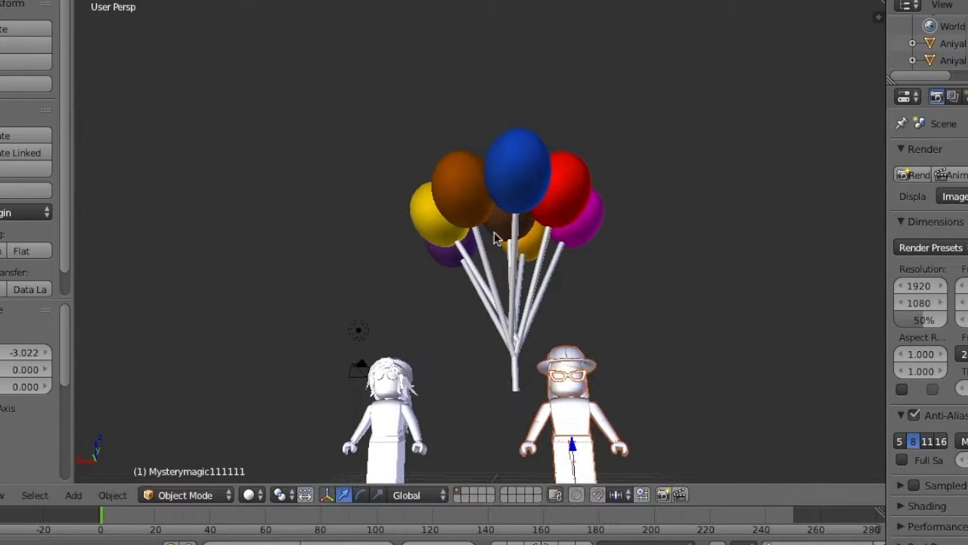
right_click(510, 203)
key(b)
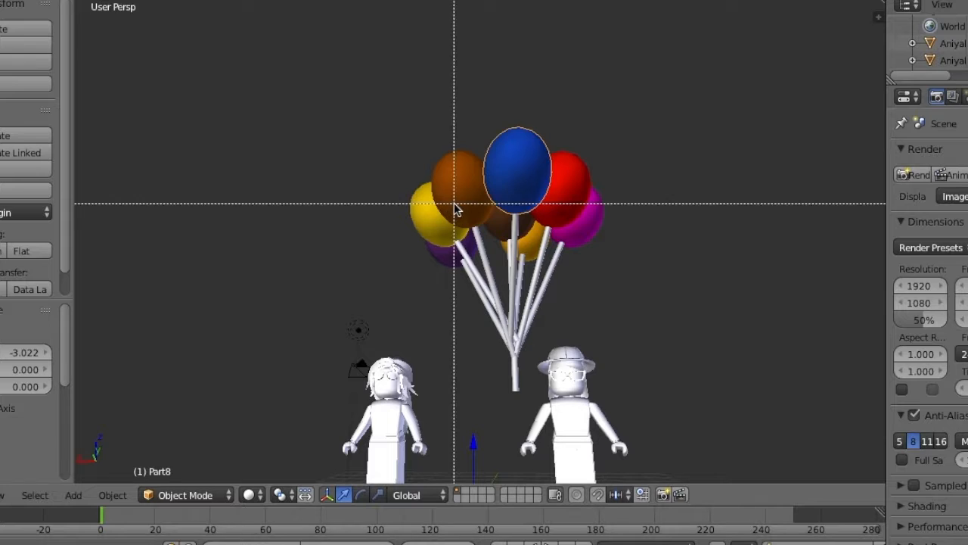
drag(389, 136, 622, 335)
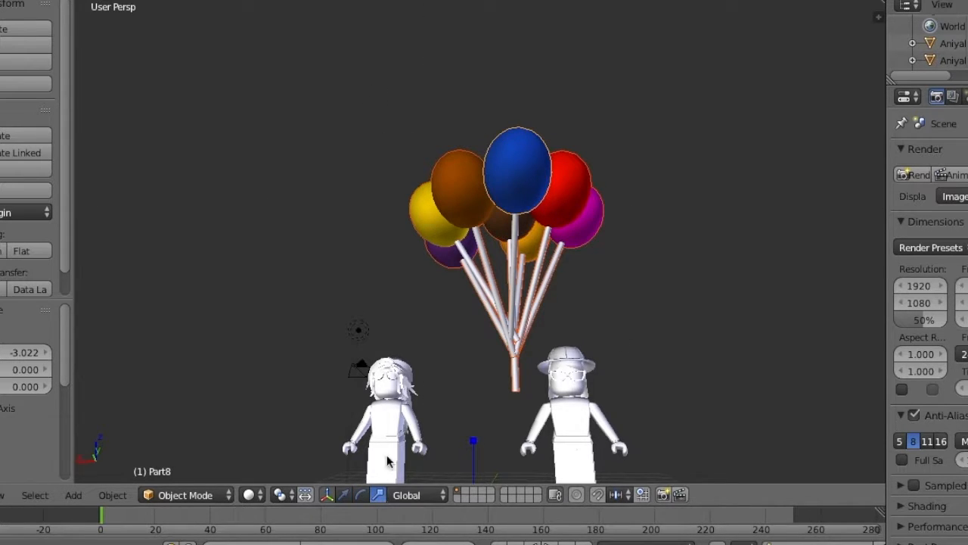
click(13, 218)
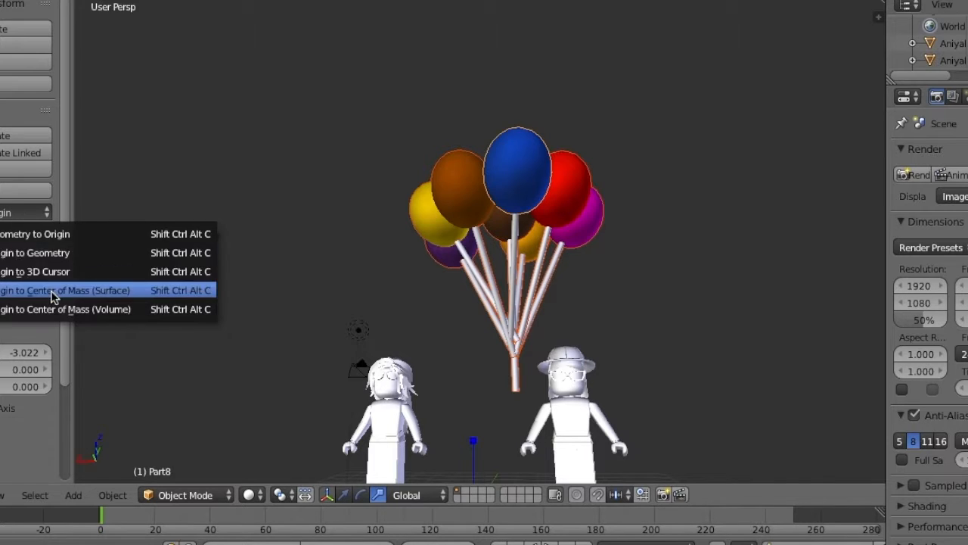
click(58, 252)
Scale the balloon bunch down by about 0.470 along Z and 0.572 along X
key(g)
key(z)
click(506, 225)
key(s)
key(x)
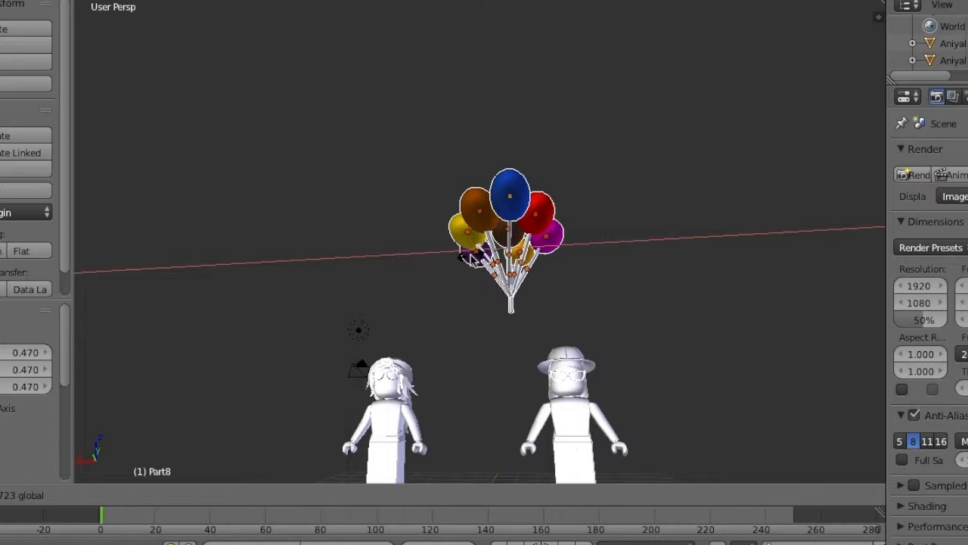
click(474, 258)
Scale the balloon bunch down by about 0.472 along Y, checking its depth from the side
key(shift+f)
key(w)
key(d)
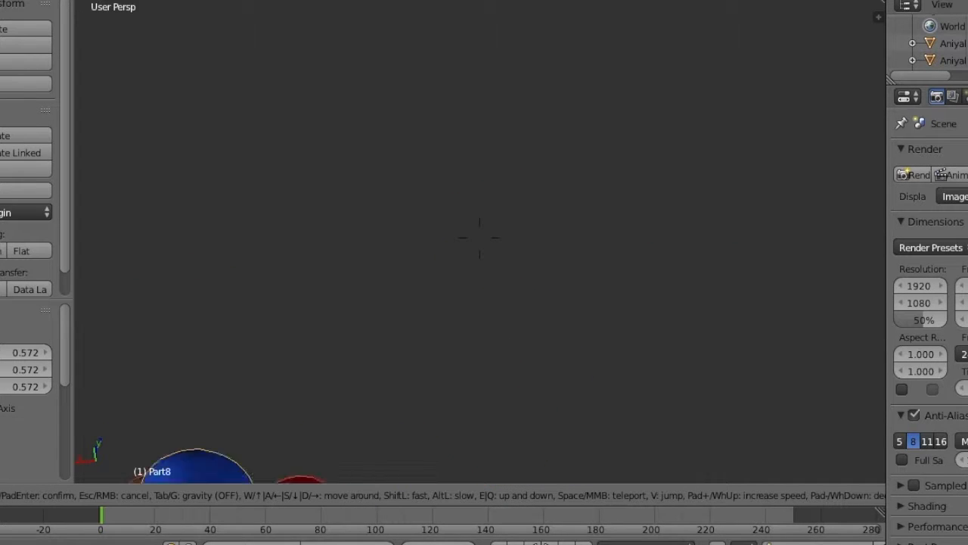
key(w)
key(d)
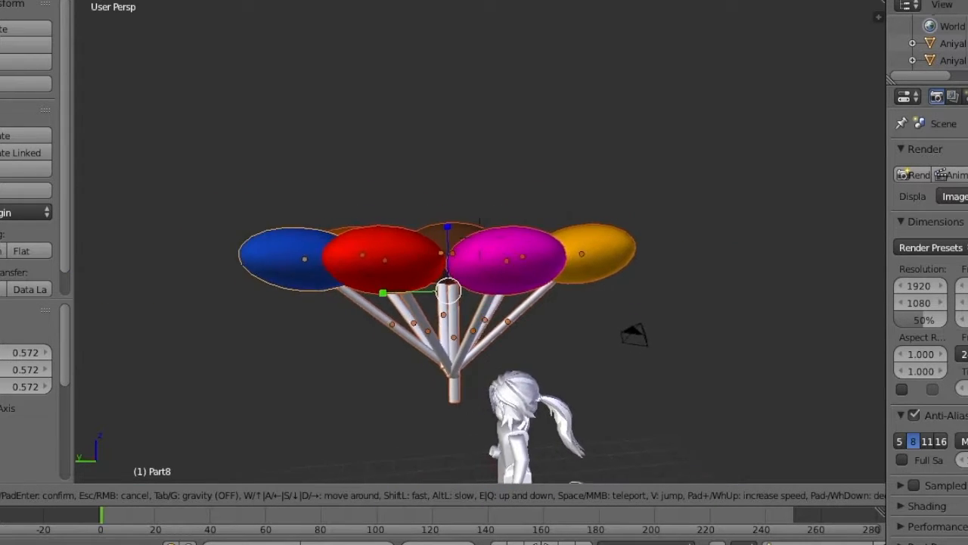
click(479, 237)
drag(451, 280, 485, 284)
Duplicate the balloon bunch and place the copy about -3.478, -2.881, -0.468 away, above the hat-wearing avatar
key(shift+f)
key(w)
key(a)
key(s)
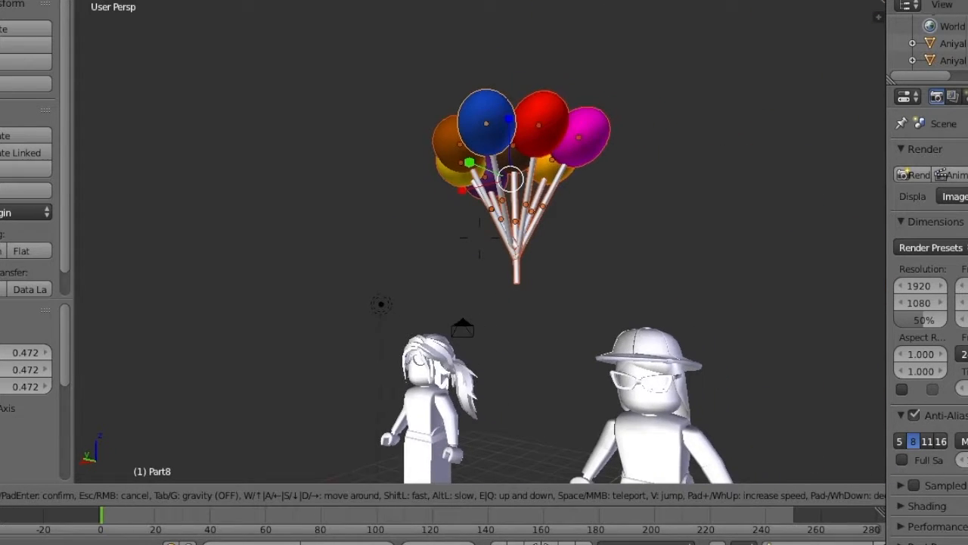
click(480, 237)
click(113, 497)
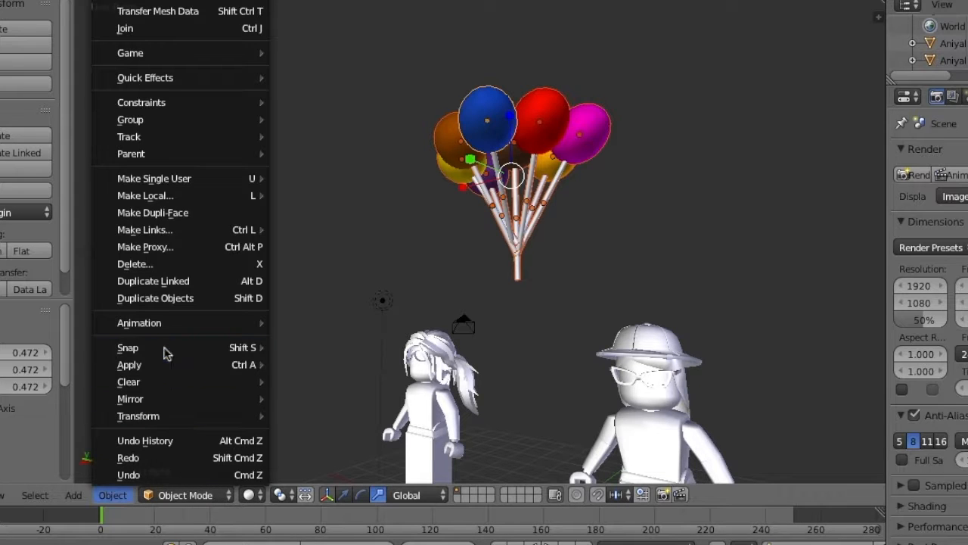
click(195, 300)
click(554, 338)
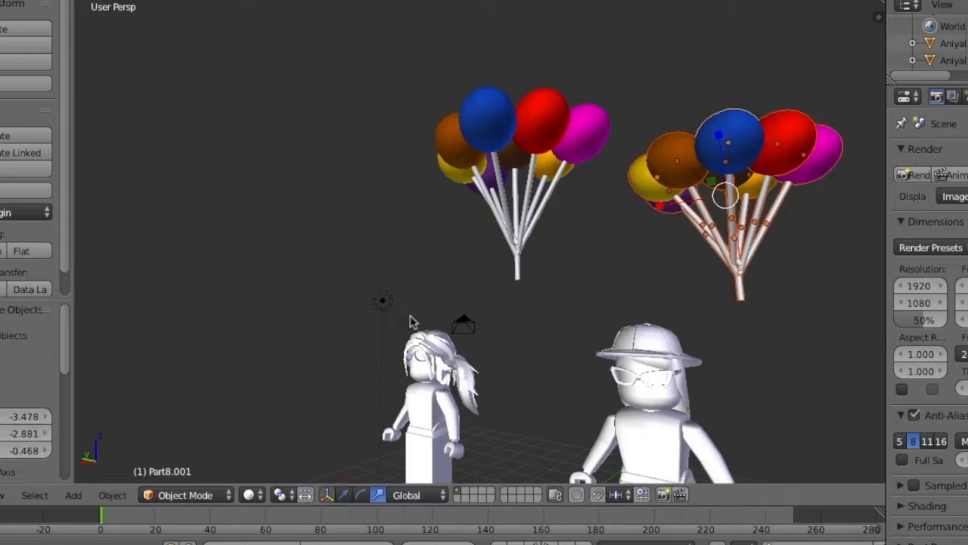
Face both avatars in the viewport and turn on textured solid display and ambient occlusion in its shading settings
key(shift+f)
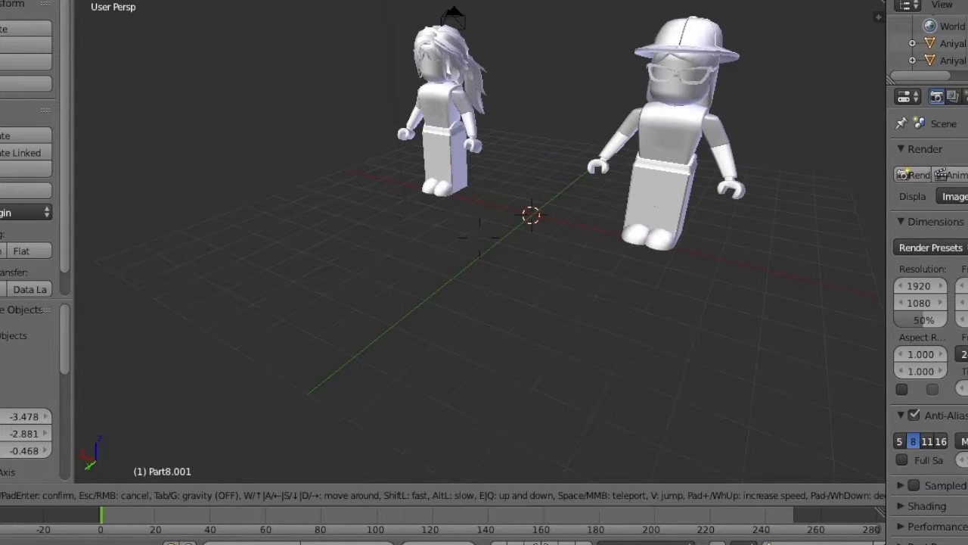
key(a)
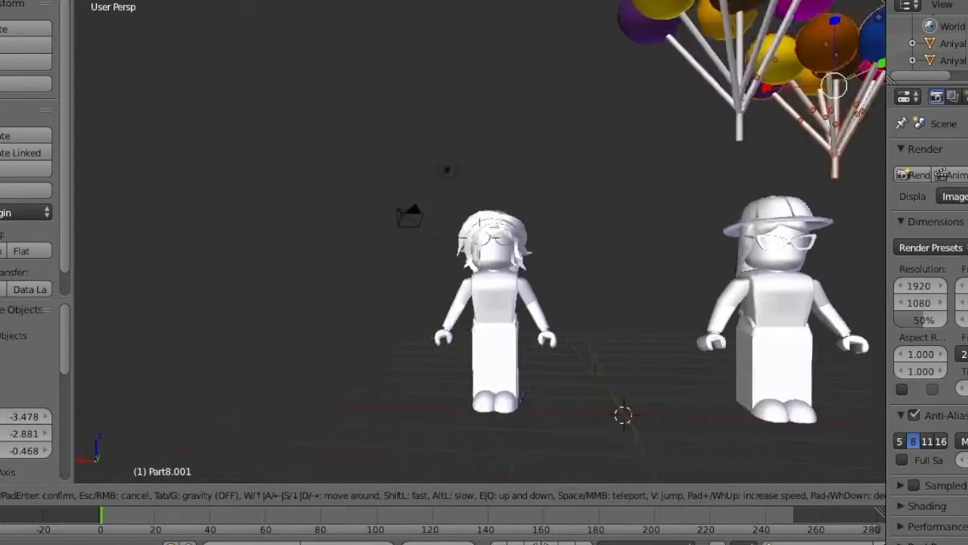
key(d)
key(w)
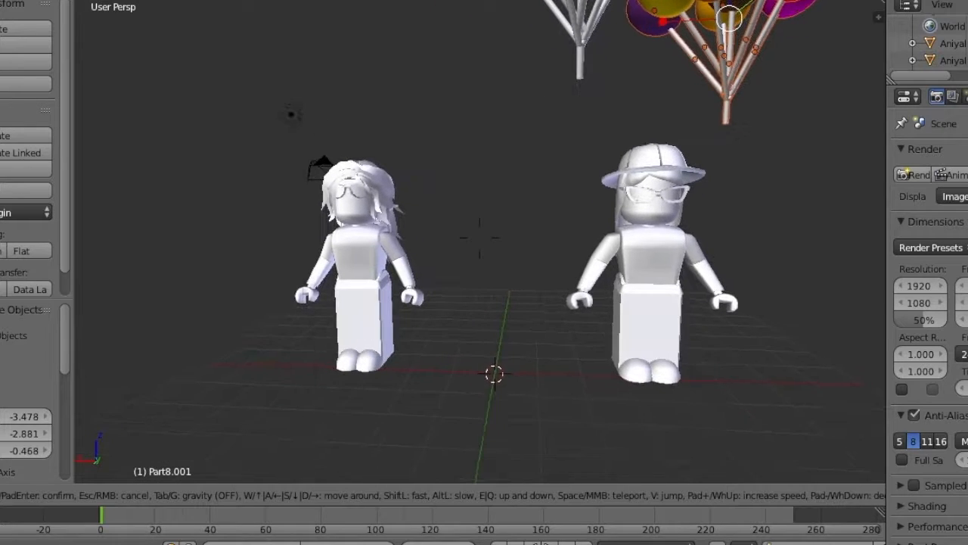
key(s)
click(480, 240)
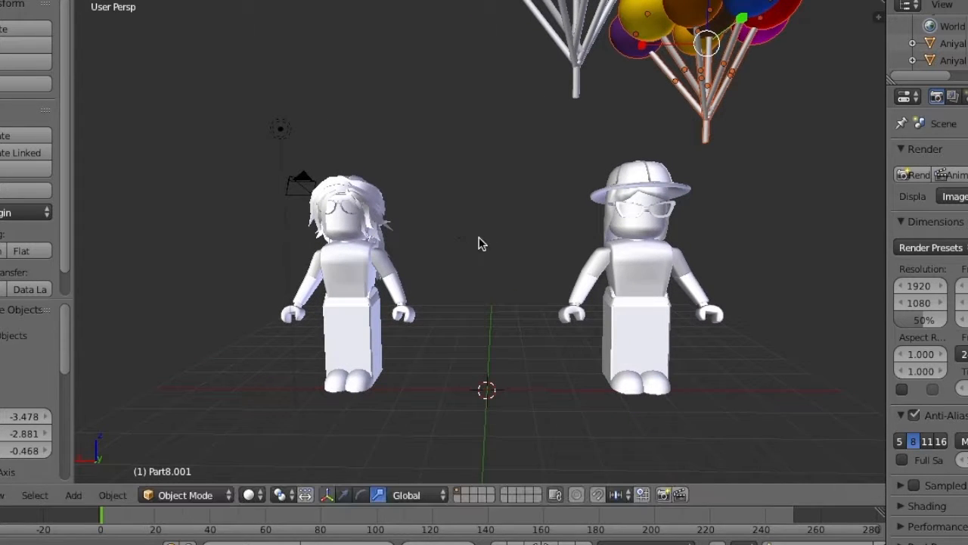
click(876, 16)
scroll(854, 381, down, 10)
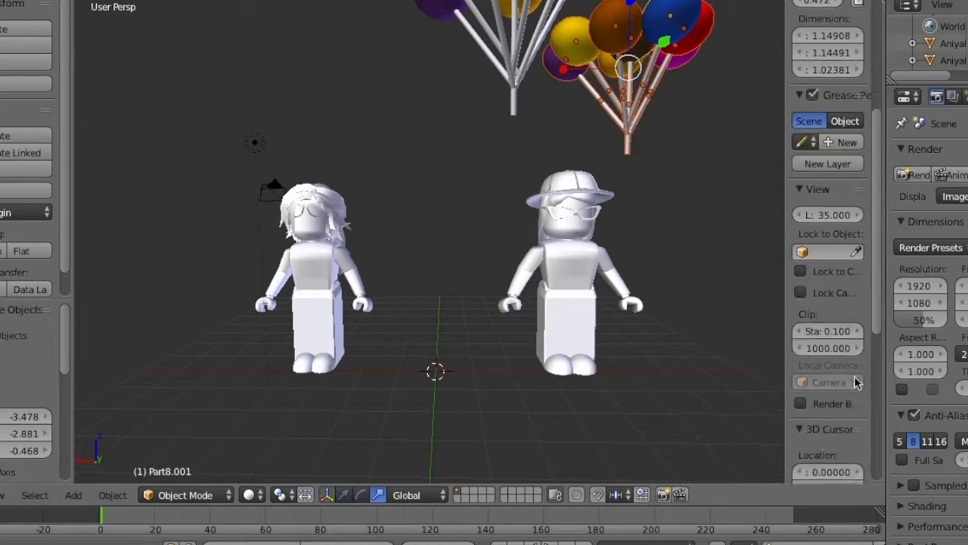
scroll(813, 333, down, 7)
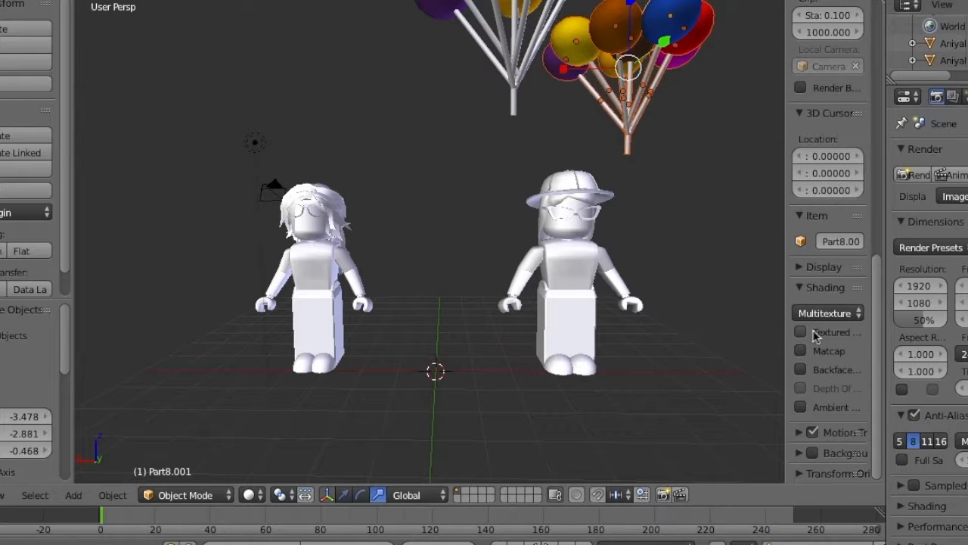
click(801, 332)
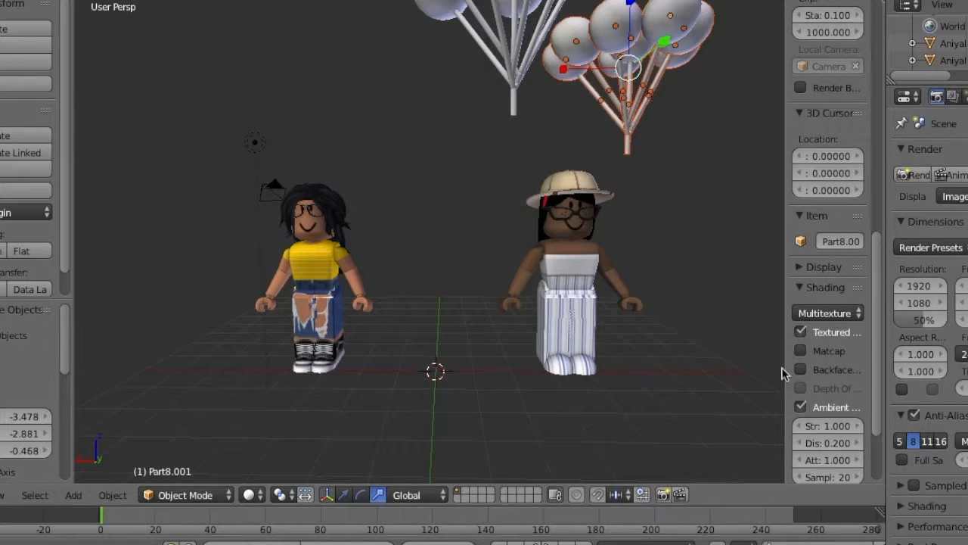
drag(786, 367, 864, 369)
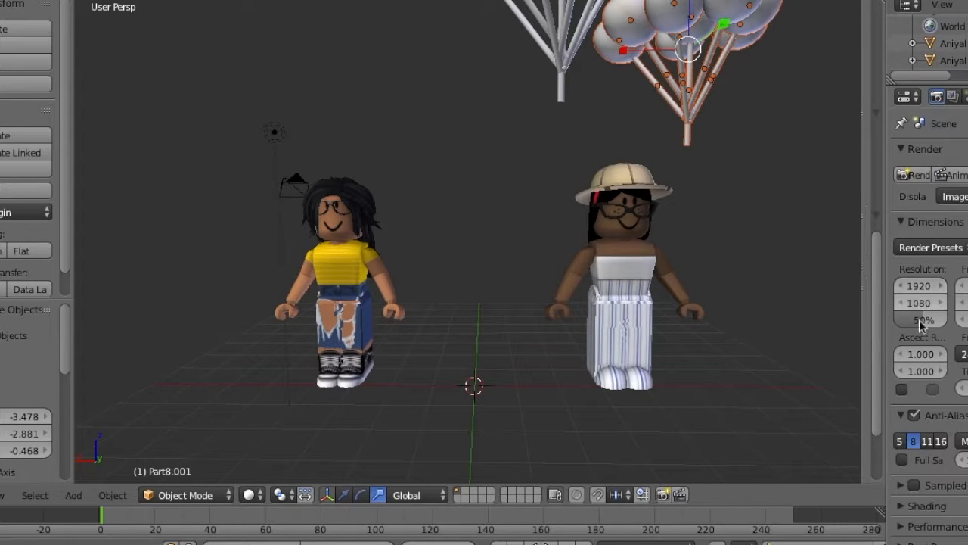
Enable ambient occlusion, environment lighting and indirect lighting in the world settings
scroll(915, 301, down, 6)
click(923, 296)
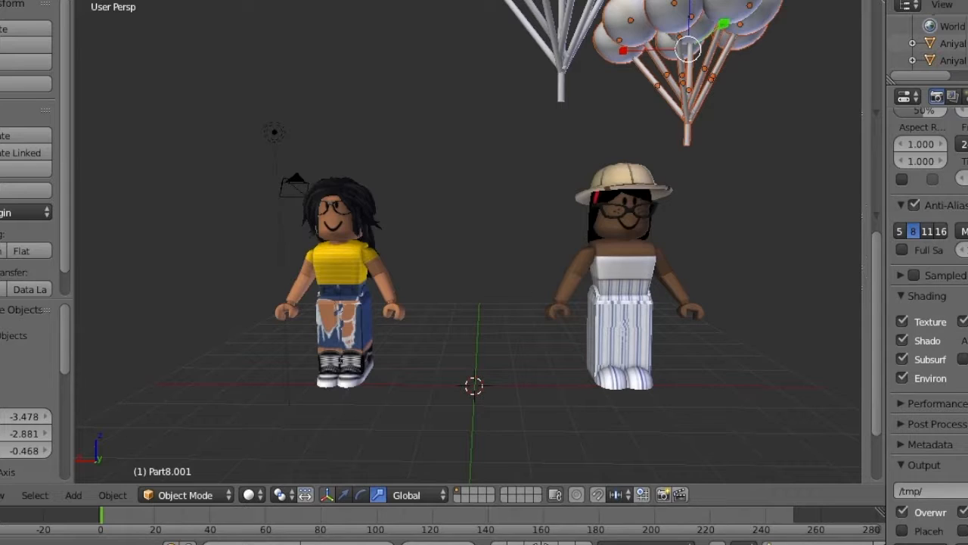
click(967, 96)
scroll(957, 261, down, 5)
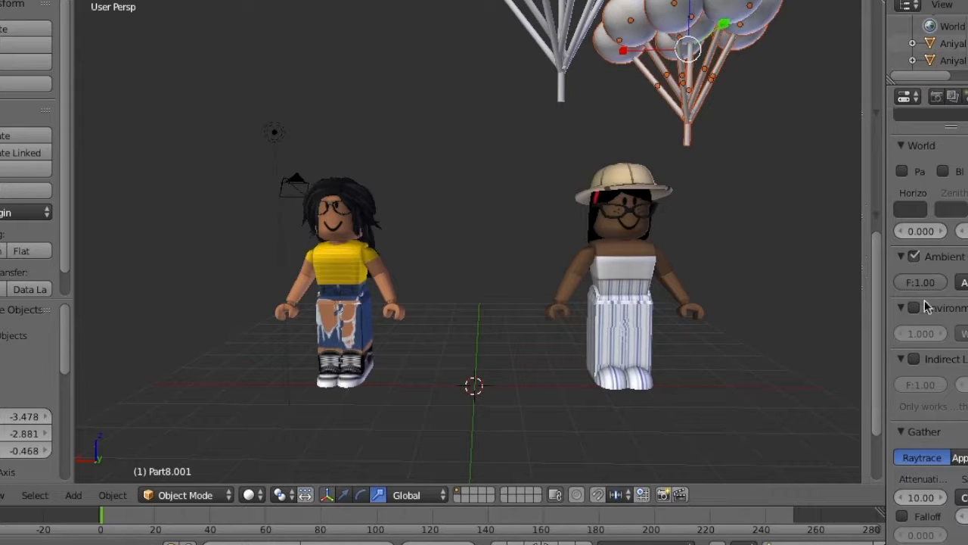
click(917, 365)
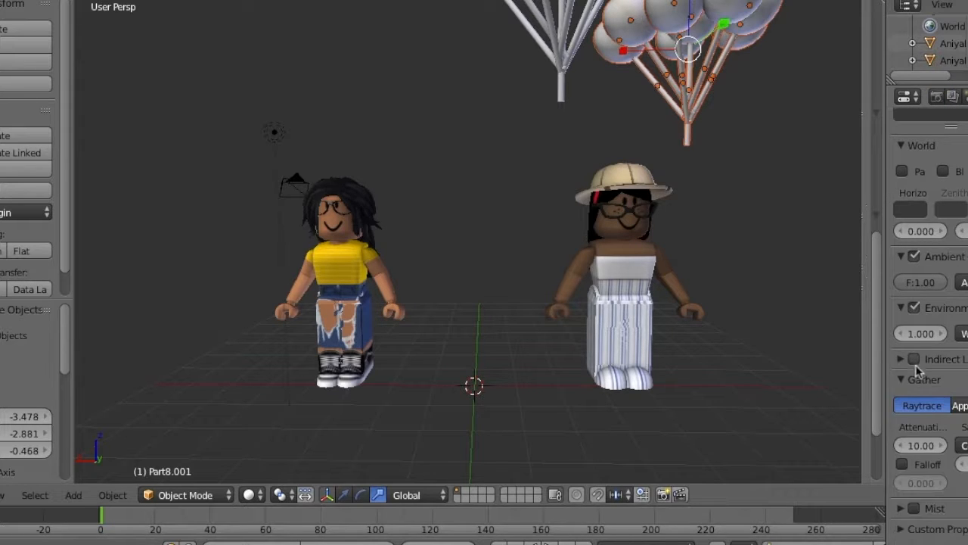
Switch the viewport shading to Rendered to preview the lit scene
click(253, 495)
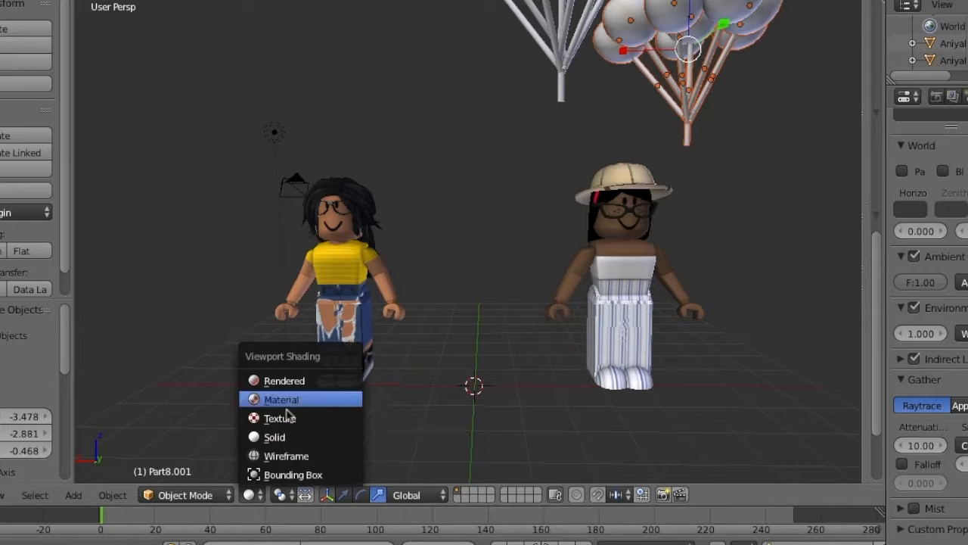
click(258, 499)
click(249, 500)
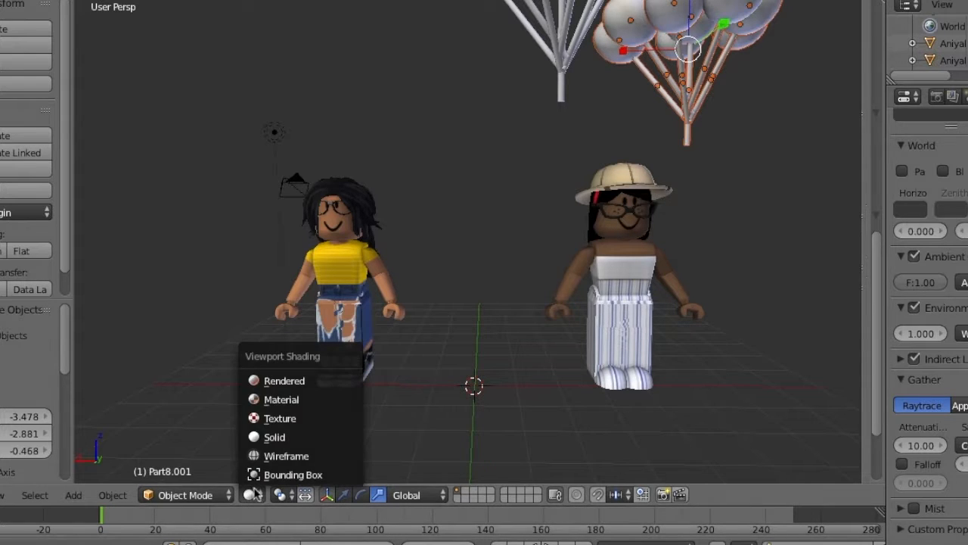
click(282, 382)
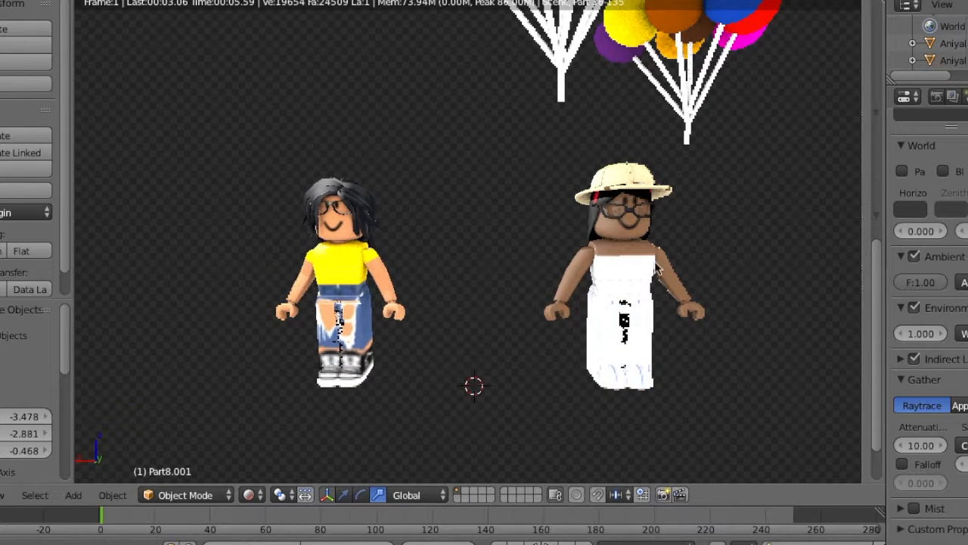
Return the viewport to Solid shading, reset the origins of one leg of the yellow-shirt avatar and shift it slightly outward along X
click(249, 494)
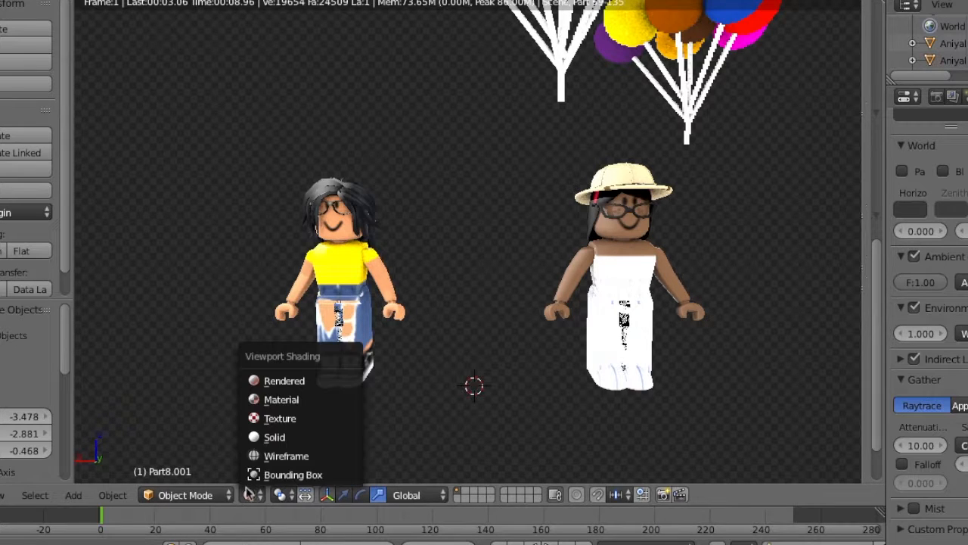
click(286, 439)
key(shift+f)
key(w)
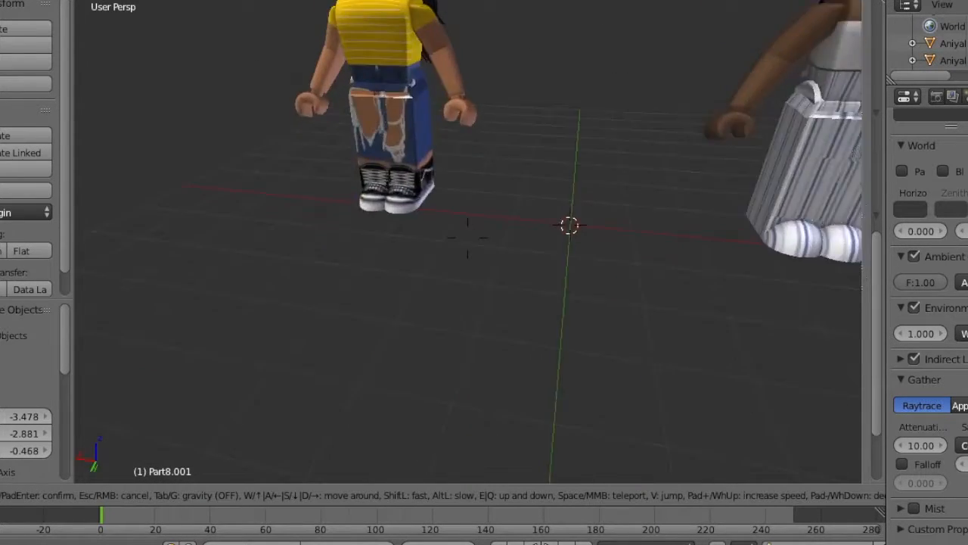
key(w)
key(a)
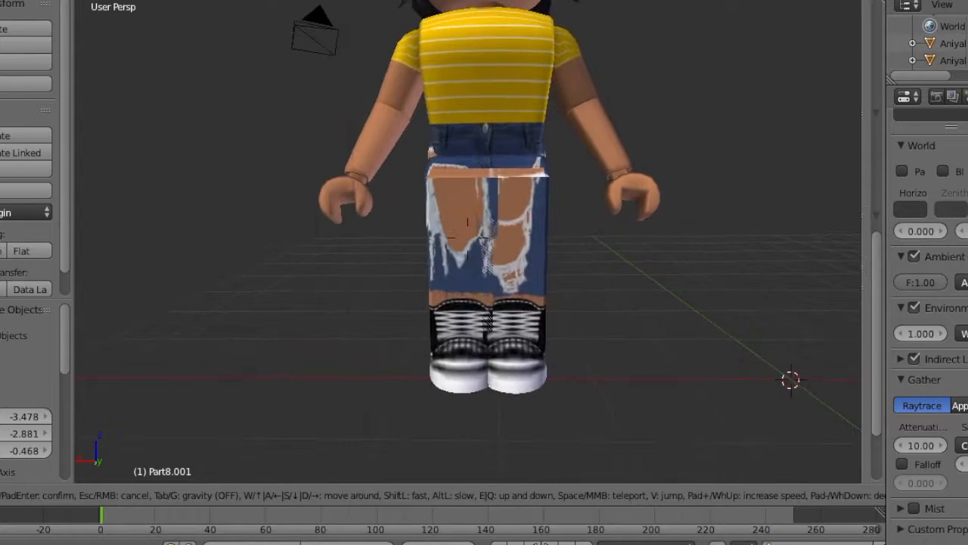
click(406, 264)
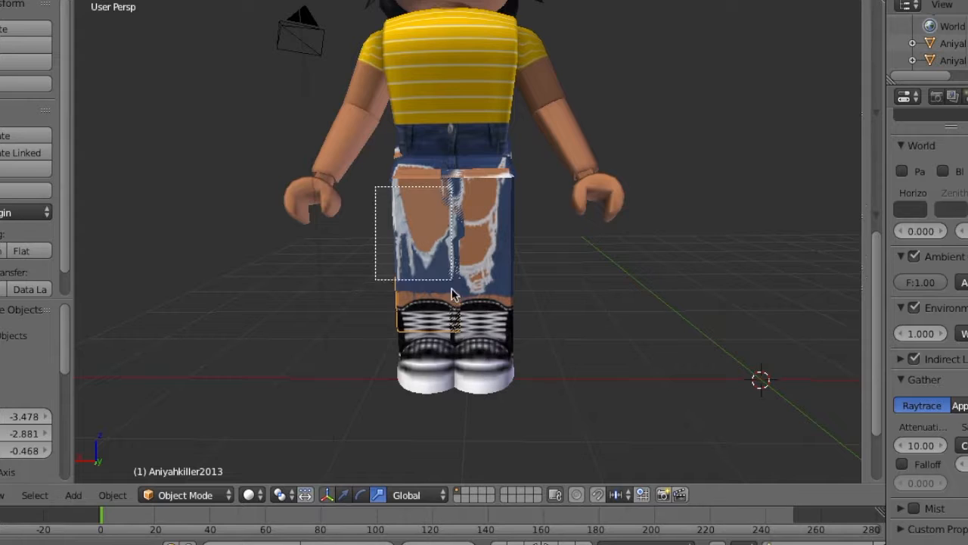
drag(444, 360, 447, 363)
click(345, 495)
click(29, 213)
click(28, 213)
click(36, 247)
drag(370, 286, 355, 292)
Reset the origins of the yellow-shirt avatar's other leg and move it outward about -0.100 along X
click(15, 213)
click(12, 252)
click(409, 292)
drag(413, 285, 426, 283)
Set the hat-wearing avatar's leg origins to geometry and spread the legs apart along X, moving the second one about -0.074
key(shift+f)
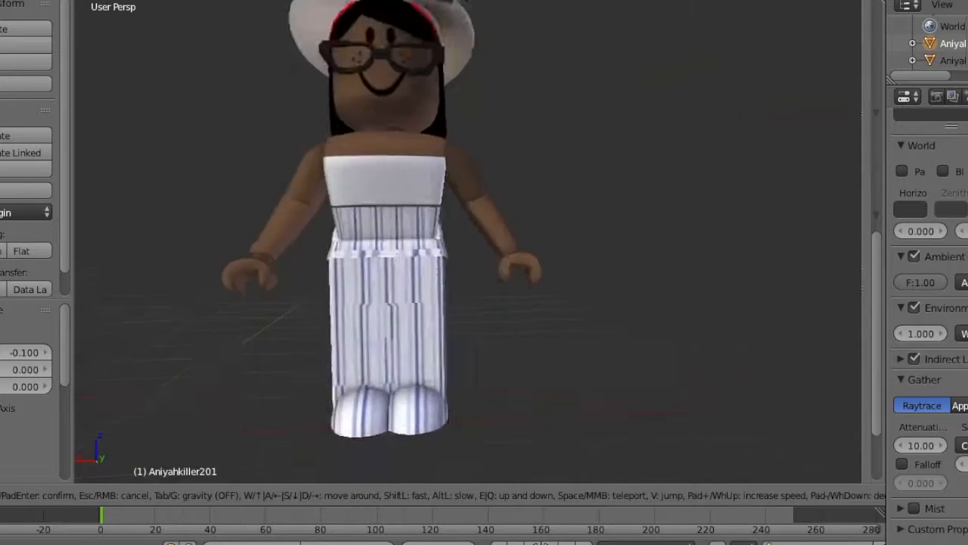
key(w)
click(467, 237)
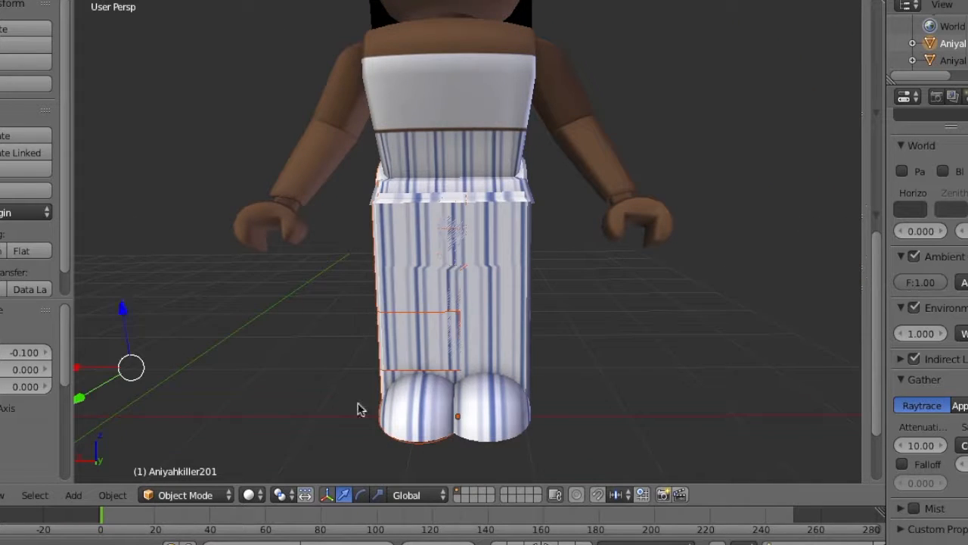
drag(428, 445, 428, 445)
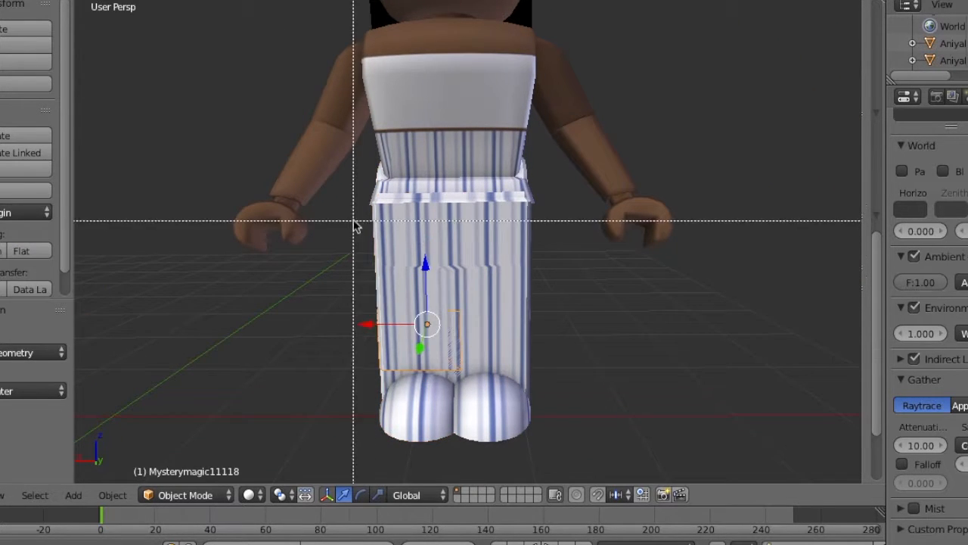
drag(376, 317, 363, 322)
drag(535, 458, 535, 458)
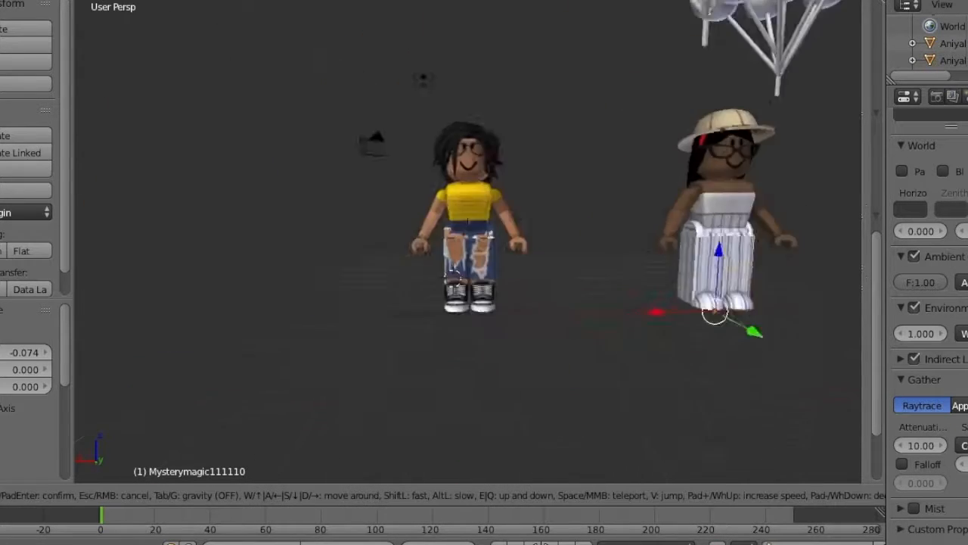
Preview both avatars in Rendered shading to examine the gap between their legs
click(400, 409)
key(shift+z)
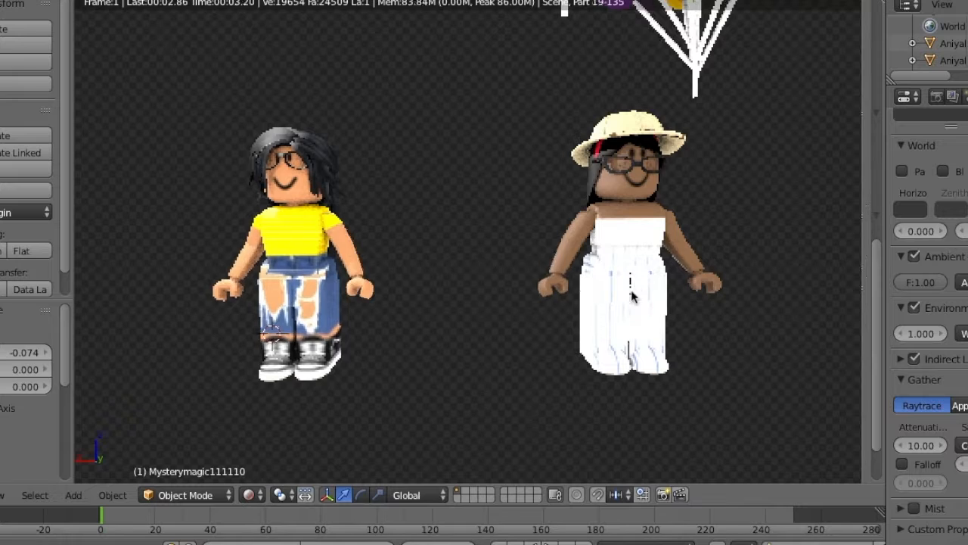
click(259, 499)
click(280, 395)
Widen the gap between the hat-wearing avatar's legs along X, moving the box-selected leg about 0.026
key(shift+f)
key(w)
click(469, 239)
drag(416, 370, 422, 370)
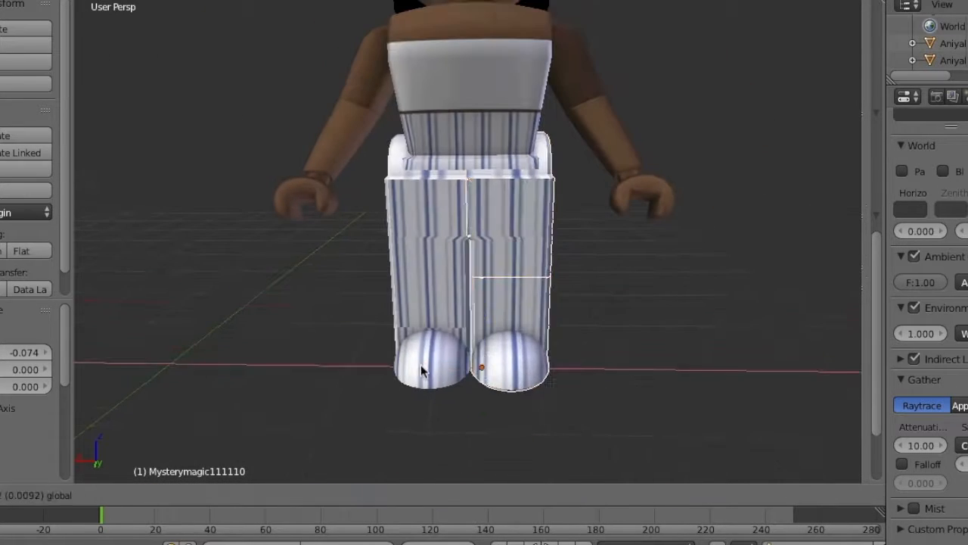
right_click(421, 341)
key(b)
drag(384, 298, 382, 299)
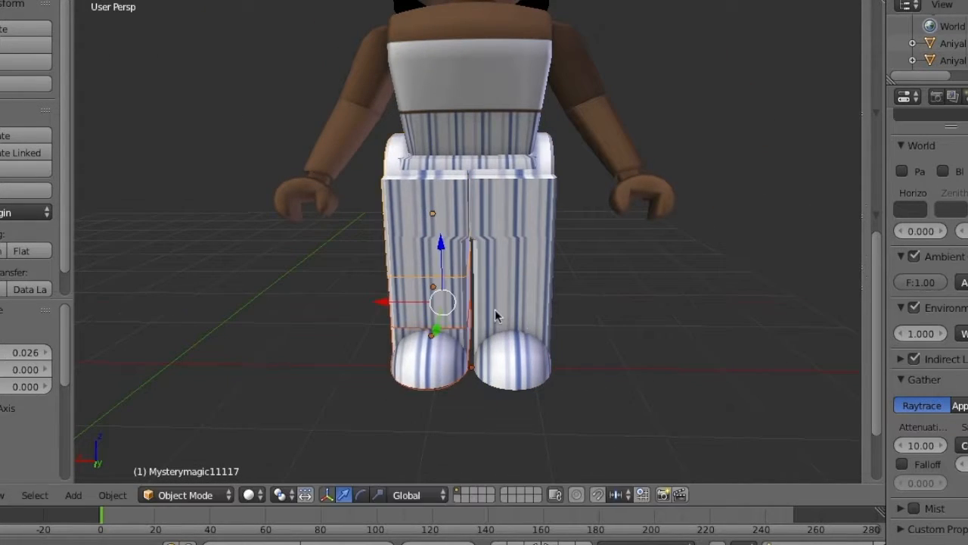
Examine the adjusted legs in Material and Rendered viewport shading, then return the viewport to Solid
key(shift+f)
key(s)
click(468, 239)
click(259, 495)
click(301, 396)
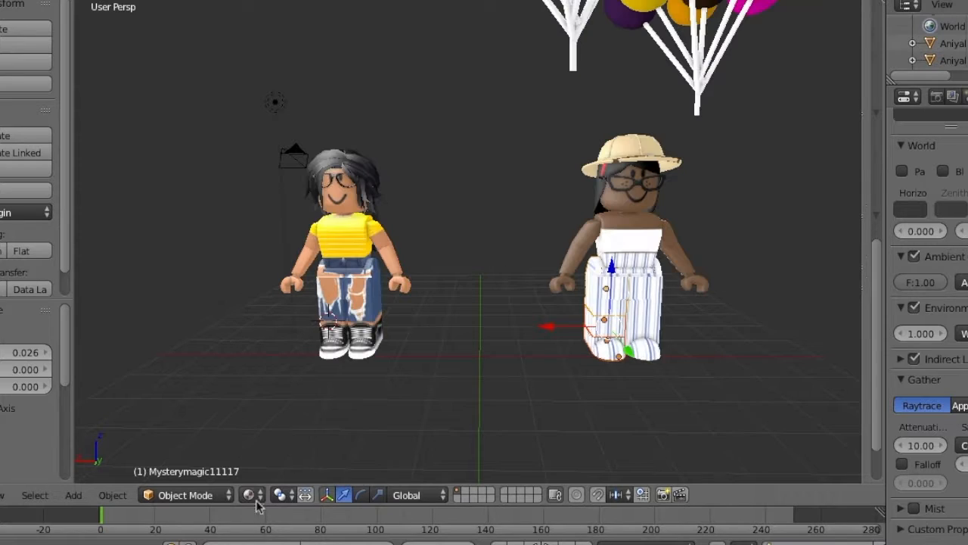
click(256, 497)
click(298, 384)
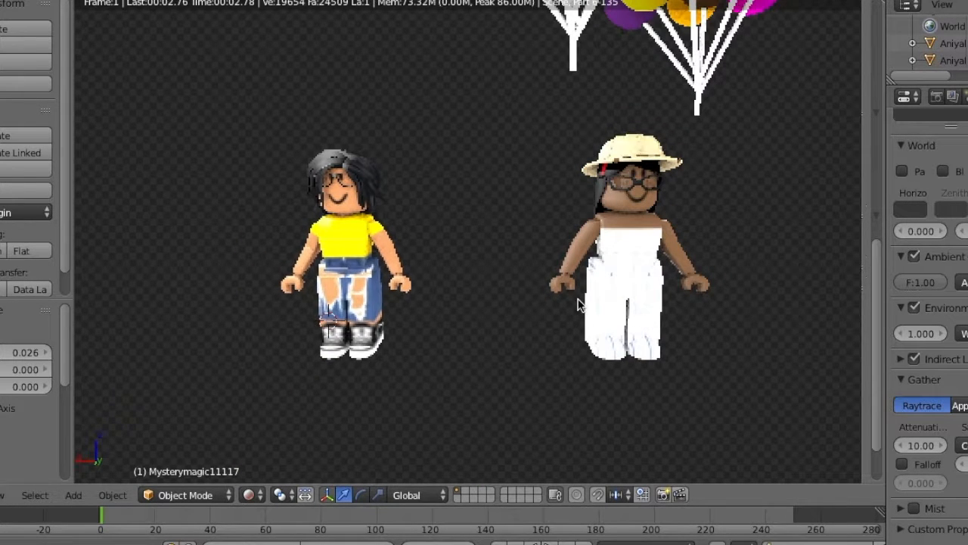
click(257, 495)
click(280, 436)
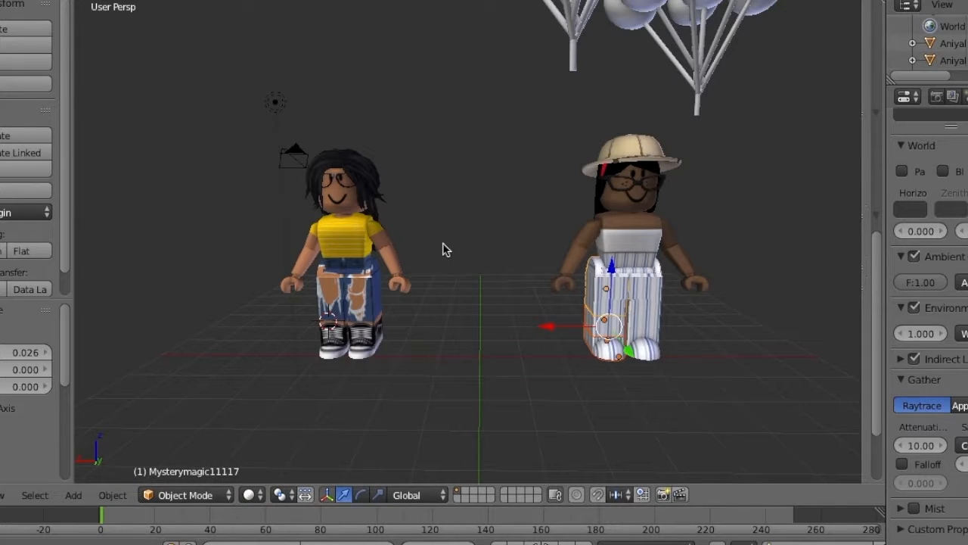
Try to box-select and move one balloon bunch above the avatars, and undo the move
key(shift+f)
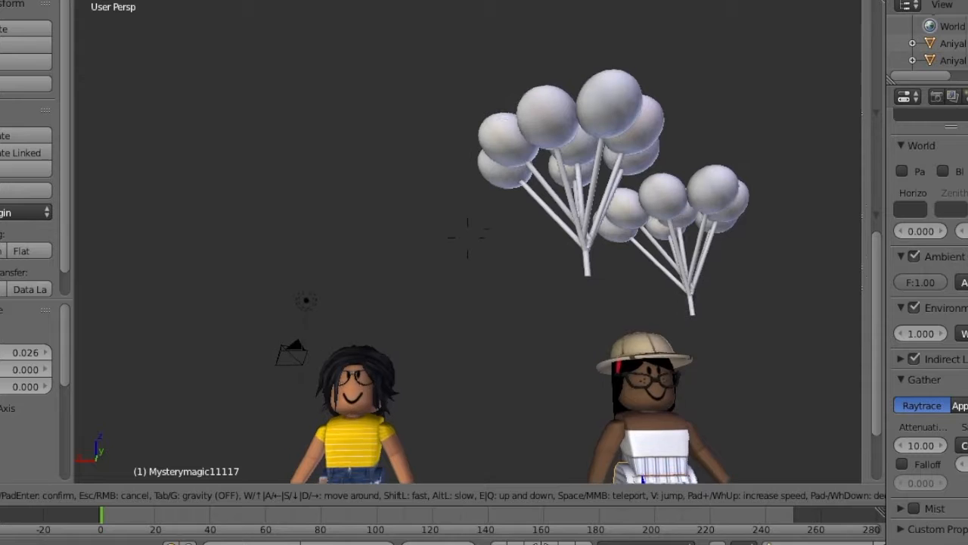
click(467, 238)
key(shift+f)
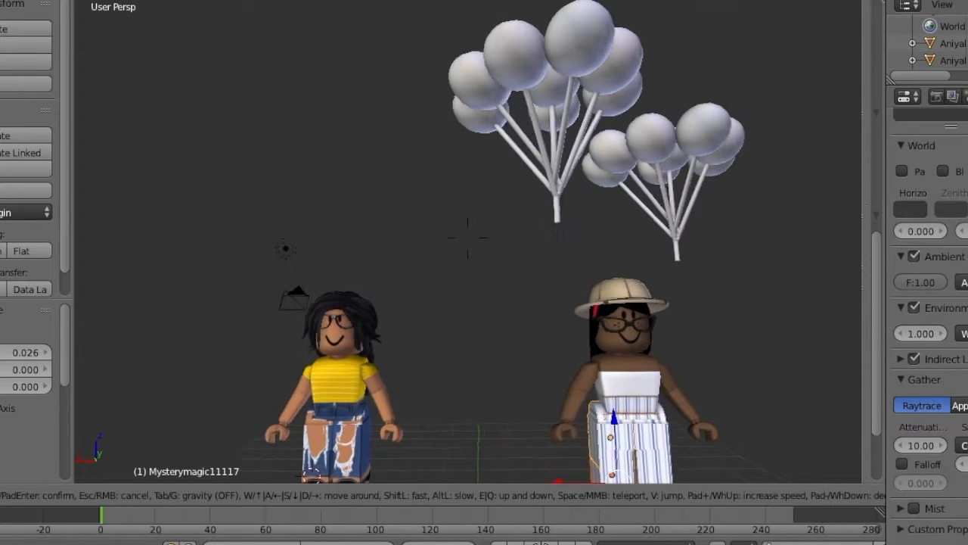
click(467, 238)
key(b)
drag(397, 84, 477, 131)
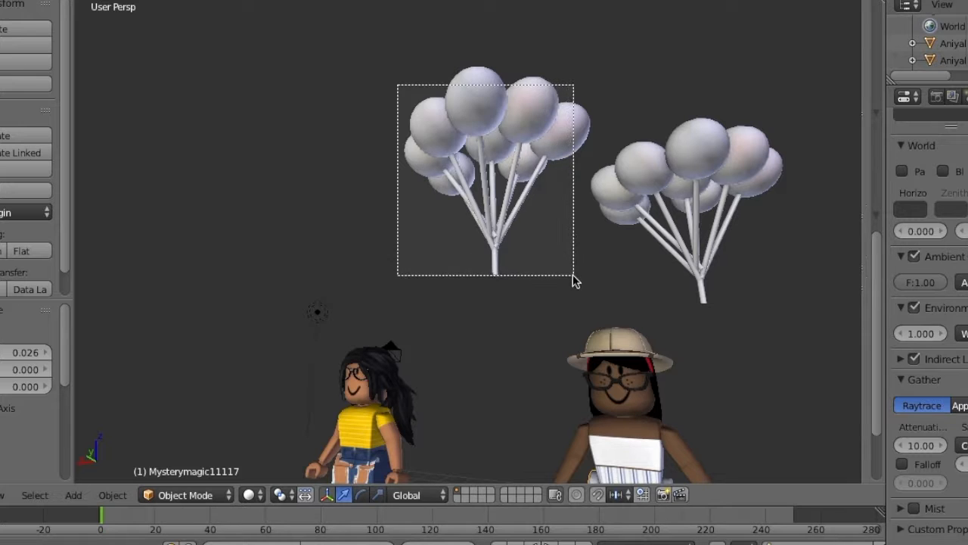
drag(572, 276, 574, 277)
key(shift+f)
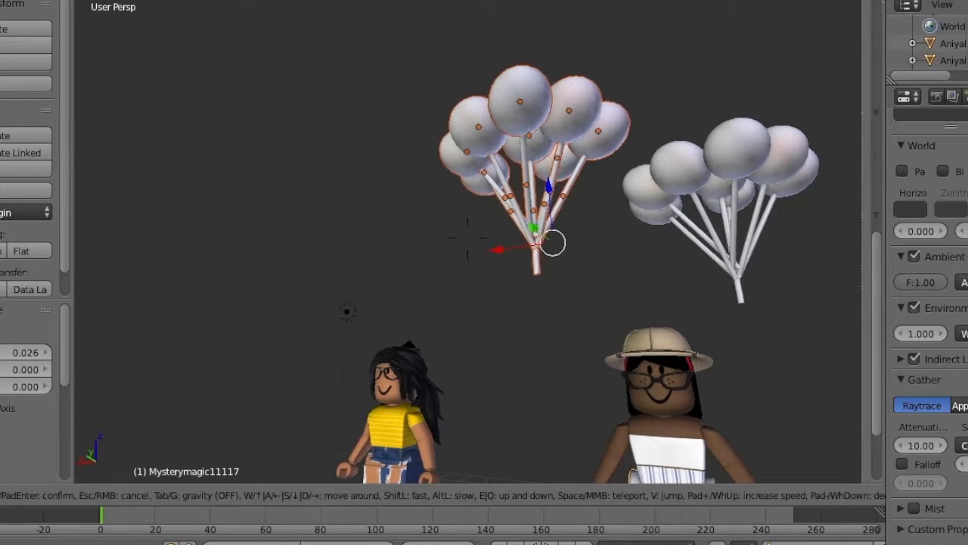
key(s)
key(w)
click(468, 238)
drag(684, 92, 666, 144)
key(ctrl+z)
Box-select the whole balloon bunch and bring it down beside the yellow-shirt avatar's hand, finishing with about 0.381 along X
key(shift+f)
click(468, 238)
right_click(486, 208)
key(b)
drag(377, 69, 639, 260)
key(shift+f)
key(s)
click(468, 238)
drag(630, 97, 379, 113)
drag(425, 56, 425, 191)
drag(339, 330, 338, 333)
drag(349, 240, 314, 240)
Set the origins of the yellow-shirt avatar's arm and hand parts to their geometry
key(shift+f)
key(w)
click(467, 239)
right_click(458, 212)
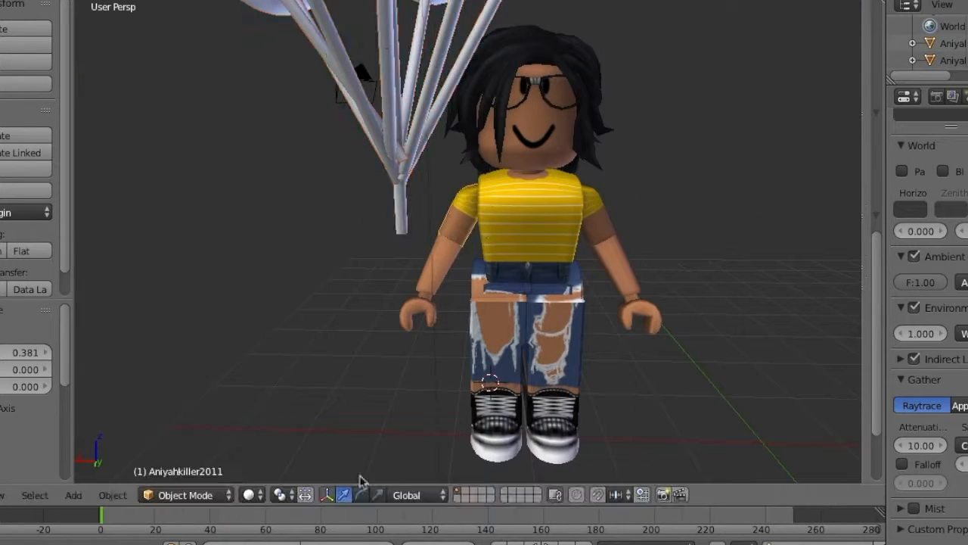
click(112, 495)
right_click(444, 261)
click(24, 213)
click(21, 255)
right_click(618, 261)
right_click(642, 315)
click(38, 213)
click(47, 255)
Rotate the yellow-shirt avatar's upper arm on the balloon side freely
right_click(462, 205)
key(r)
key(r)
drag(462, 205, 467, 150)
Rotate the forearm on the balloon side about 78.8° and tilt it further so it bends upward from the elbow
right_click(435, 263)
right_click(439, 263)
click(343, 495)
mouse_move(435, 275)
mouse_down()
mouse_move(429, 324)
mouse_move(434, 272)
mouse_up()
click(361, 495)
key(shift+f)
key(a)
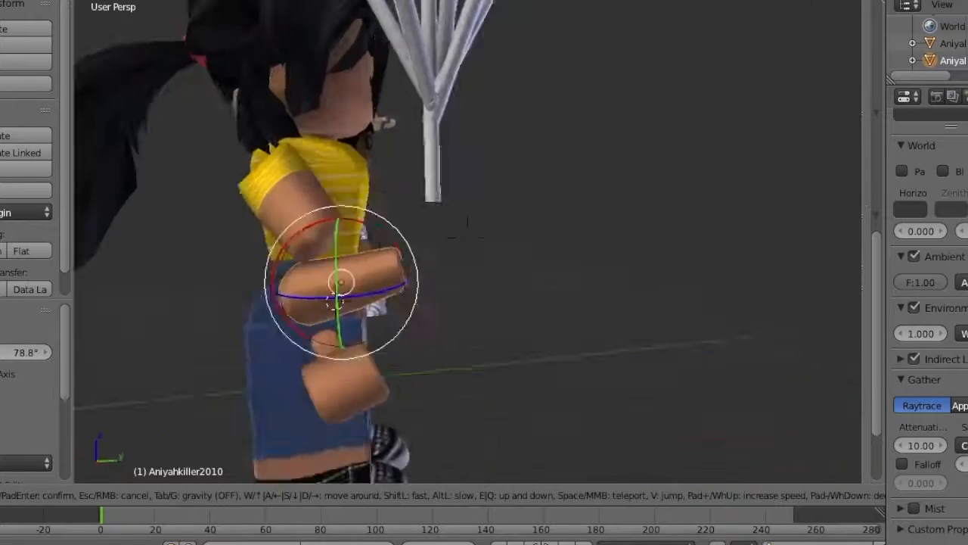
click(467, 238)
drag(486, 307, 492, 290)
Raise the bent forearm to the elbow, moving it about 0.065 along Y and aligning it with the upper arm along X
click(343, 495)
drag(430, 227, 429, 167)
drag(488, 226, 495, 226)
key(shift+f)
key(d)
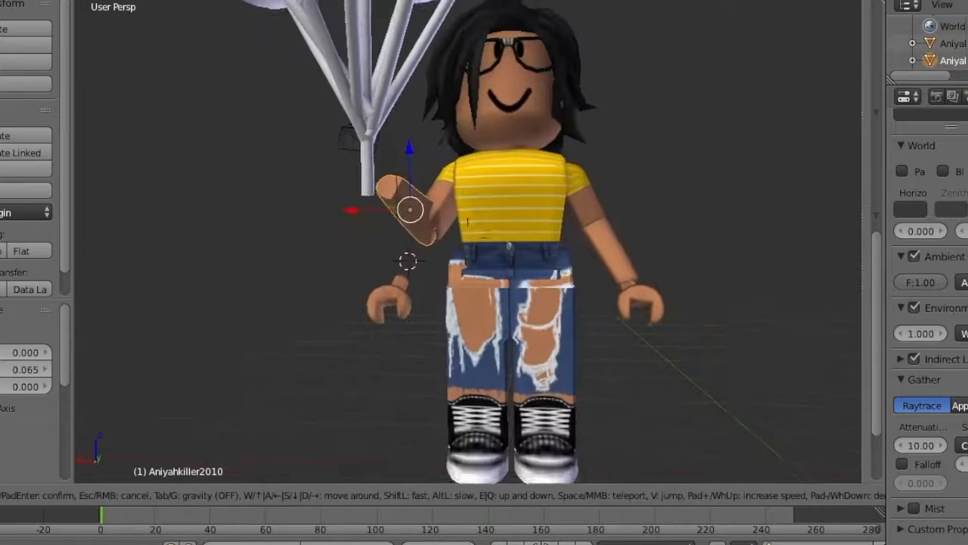
click(467, 238)
drag(343, 204, 350, 203)
drag(454, 218, 457, 216)
click(343, 495)
drag(347, 203, 354, 203)
Select the upper arm on the balloon side and nudge it to line up with the shoulder and forearm
key(a)
key(shift+f)
click(467, 238)
right_click(464, 246)
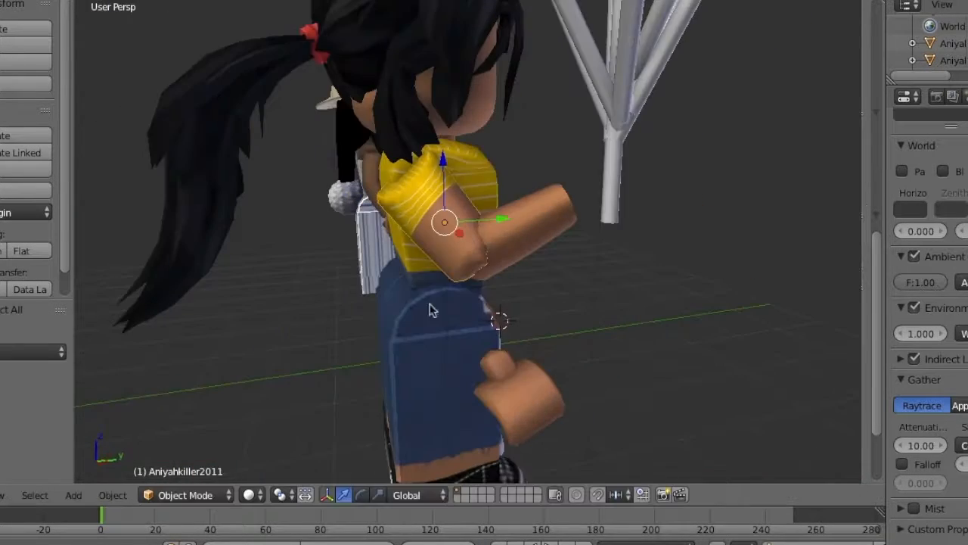
drag(414, 240, 415, 245)
click(343, 495)
drag(460, 238, 463, 239)
Reposition the bent forearm against the upper arm, moving it about 0.085 along Z and -0.056 along X
right_click(504, 245)
drag(509, 169, 509, 164)
drag(556, 226, 529, 242)
right_click(433, 300)
drag(499, 184, 507, 195)
drag(542, 236, 597, 231)
key(shift+f)
key(d)
click(410, 284)
drag(409, 287, 398, 297)
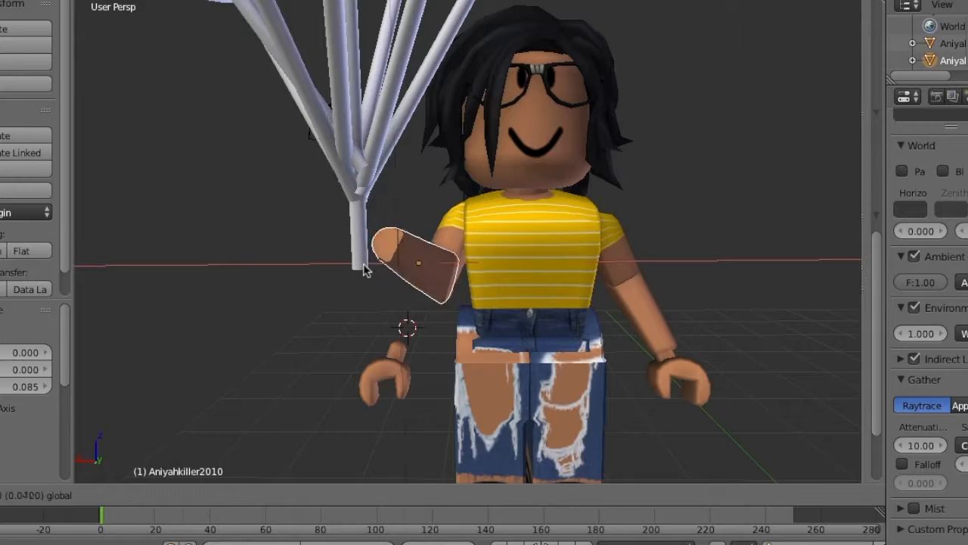
Refine the bent forearm's rotation and position so it joins the upper arm, shifting it about -0.078 along X
right_click(509, 333)
key(shift+f)
key(a)
click(508, 333)
right_click(556, 227)
click(361, 495)
drag(541, 242, 552, 241)
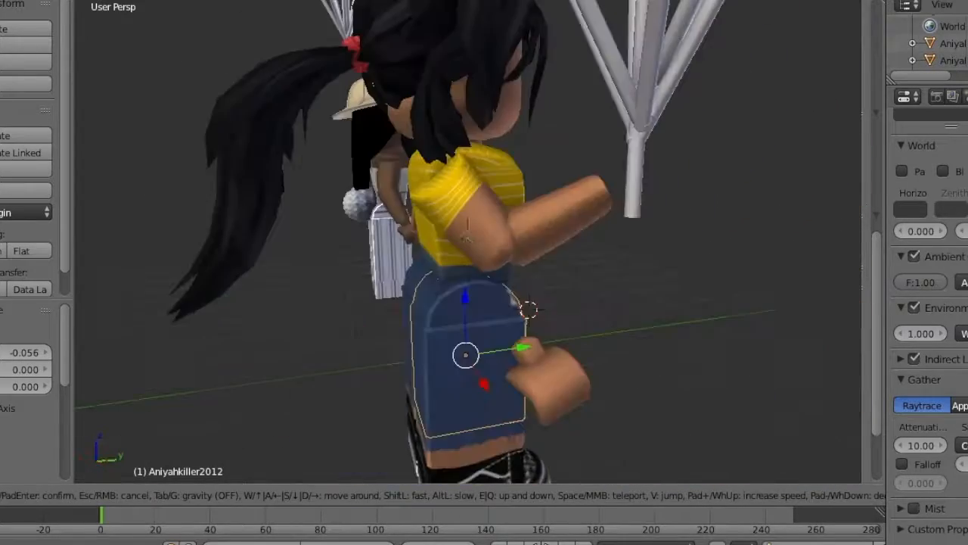
drag(598, 217, 581, 218)
drag(532, 168, 531, 177)
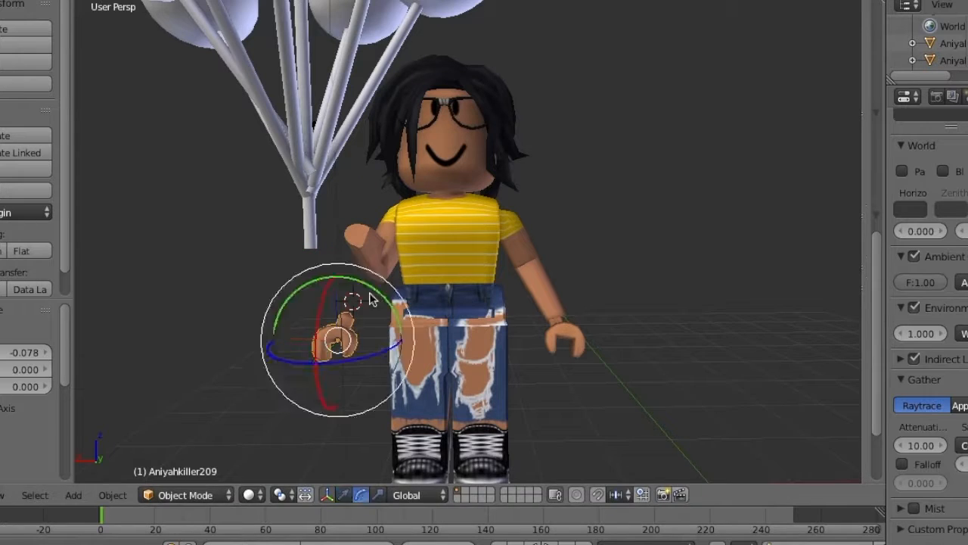
Rotate the loose hand and fit it onto the raised forearm beside the balloon stems, finishing with about -0.013 along X
drag(372, 301, 327, 233)
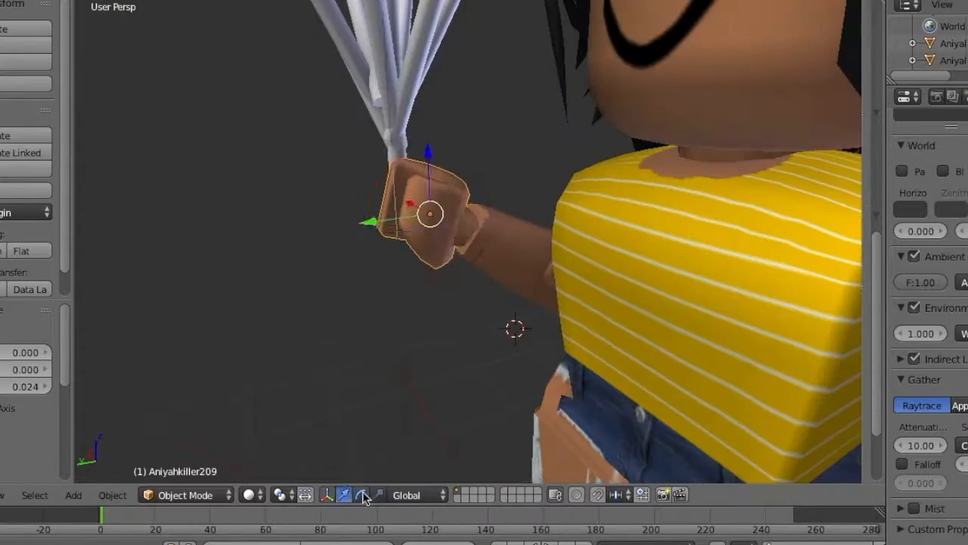
drag(399, 160, 405, 174)
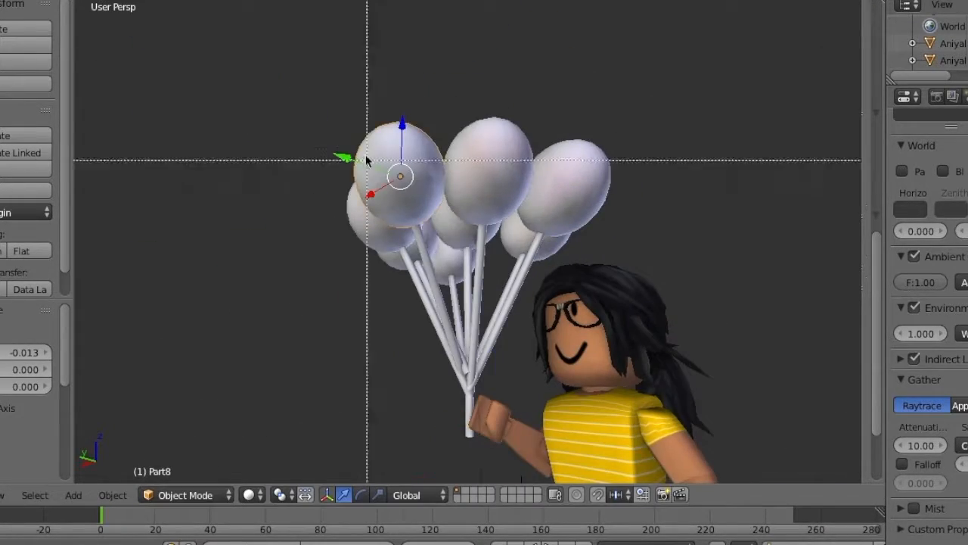
Fit the selected balloon bunch into the raised hand, finishing with a move of about -0.038 along Y
key(shift+f)
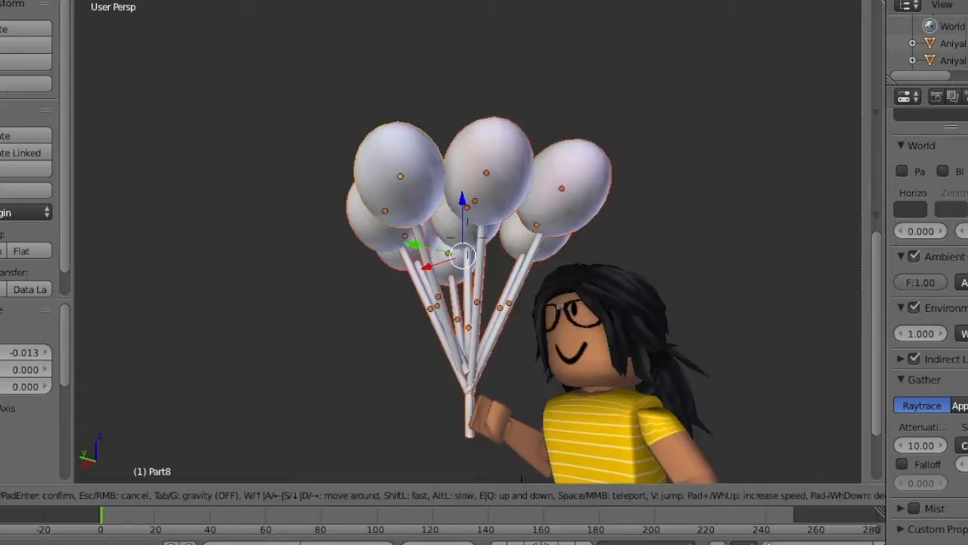
click(468, 242)
drag(339, 113, 364, 114)
drag(408, 92, 313, 132)
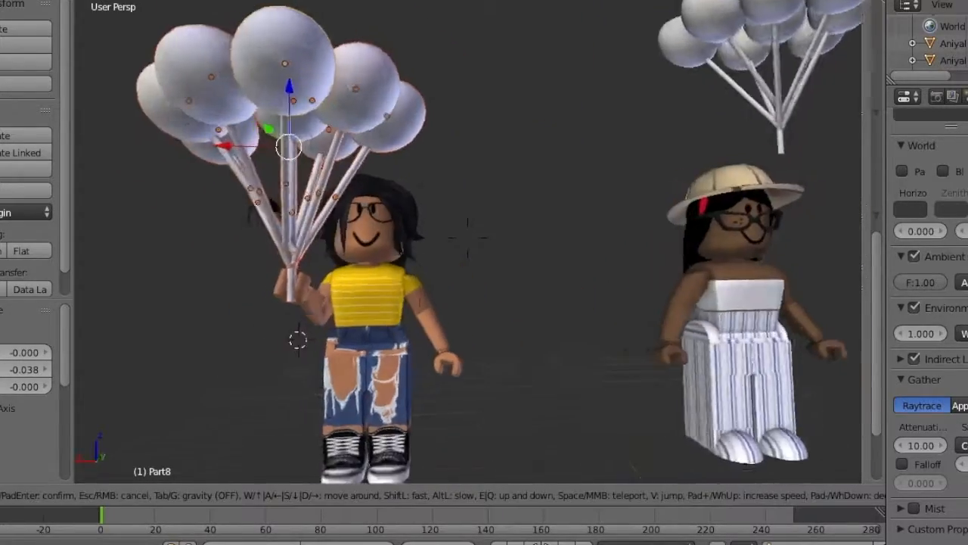
Examine the balloon-holding pose from several angles and preview it in Rendered shading
key(w)
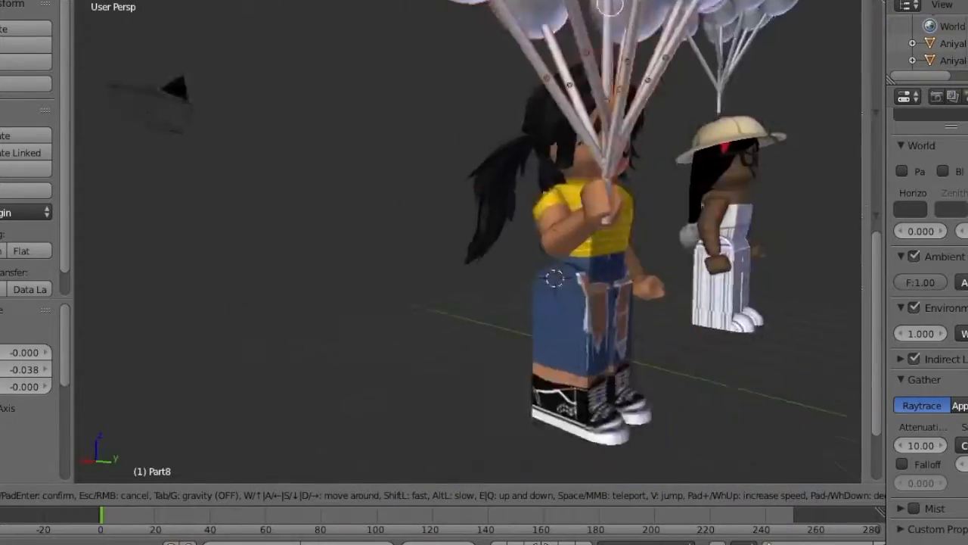
key(w)
key(d)
key(s)
key(w)
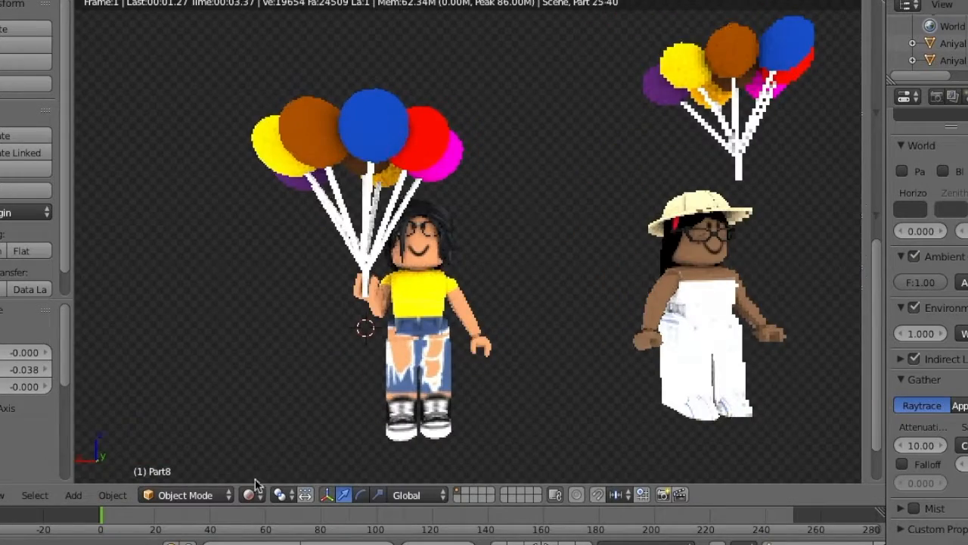
click(272, 494)
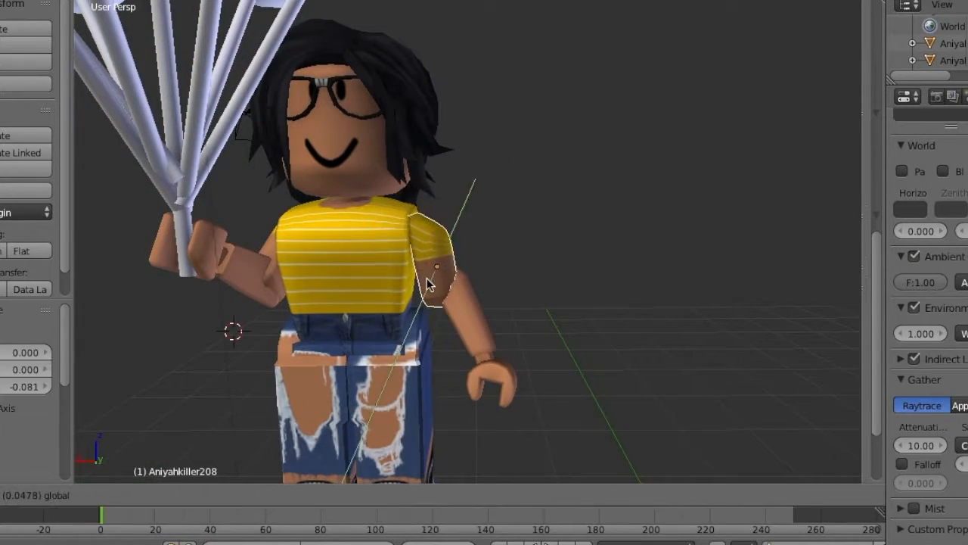
Fit the forearm of the avatar's lowered arm below its upper arm along X, Z and Y, with about 0.033 along Y
click(537, 368)
key(g)
key(x)
click(395, 326)
key(g)
key(z)
click(413, 352)
key(g)
key(y)
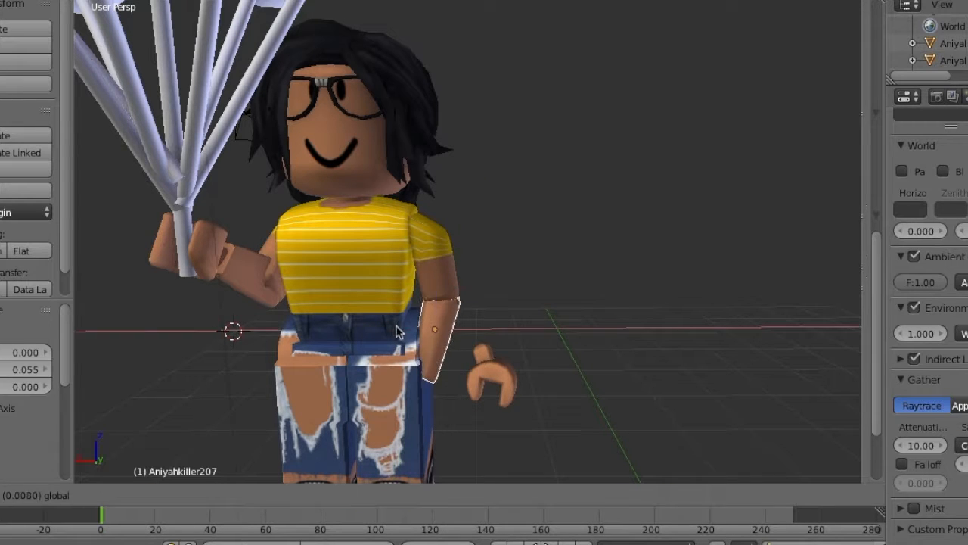
Rotate the lowered arm's forearm about 15.8° toward the hip and select the upper arm for rotation
key(r)
key(r)
click(412, 413)
right_click(437, 276)
key(r)
key(x)
click(357, 488)
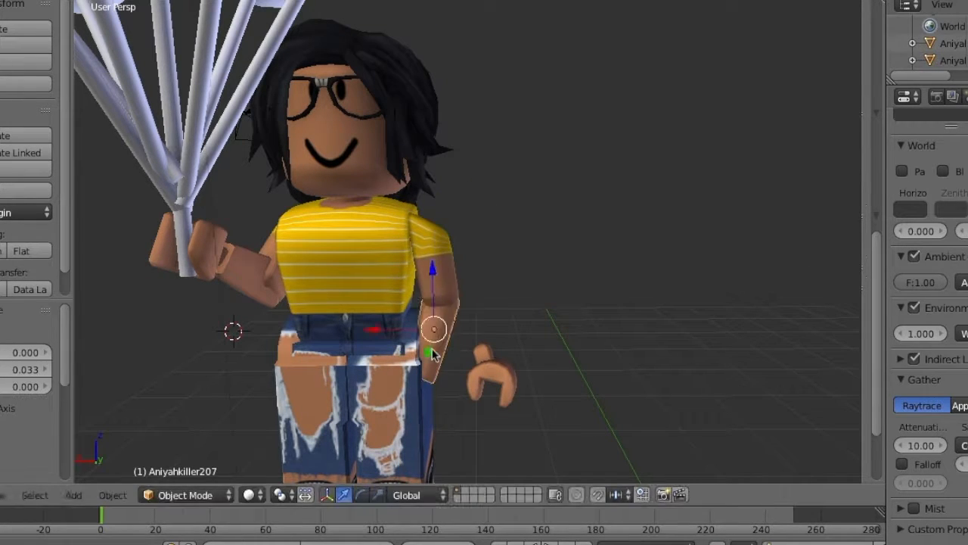
click(360, 495)
click(423, 318)
mouse_move(434, 327)
mouse_down()
mouse_move(373, 494)
mouse_move(422, 327)
mouse_up()
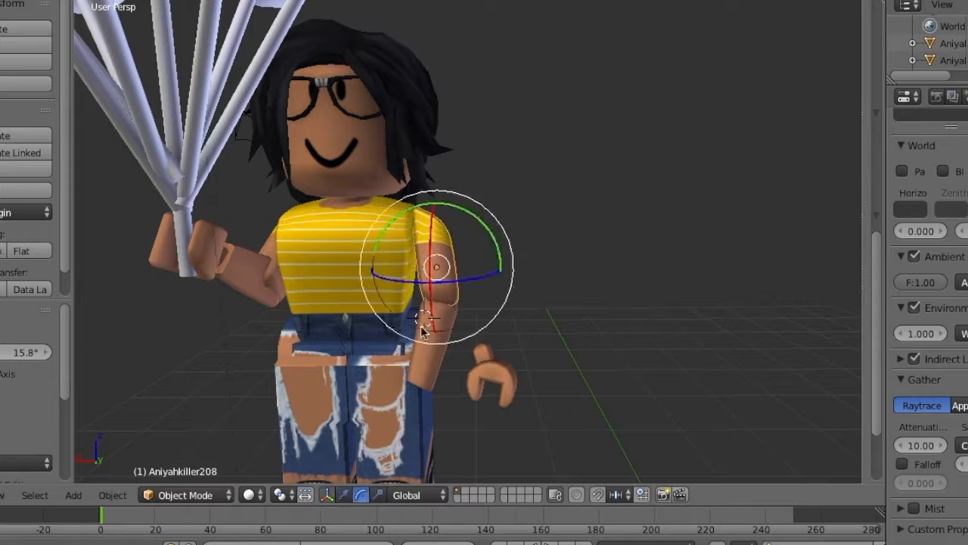
Shift the forearm of the lowered arm vertically to meet its upper arm, finishing with about 0.007 along Z
click(428, 288)
right_click(431, 332)
key(g)
key(y)
click(432, 337)
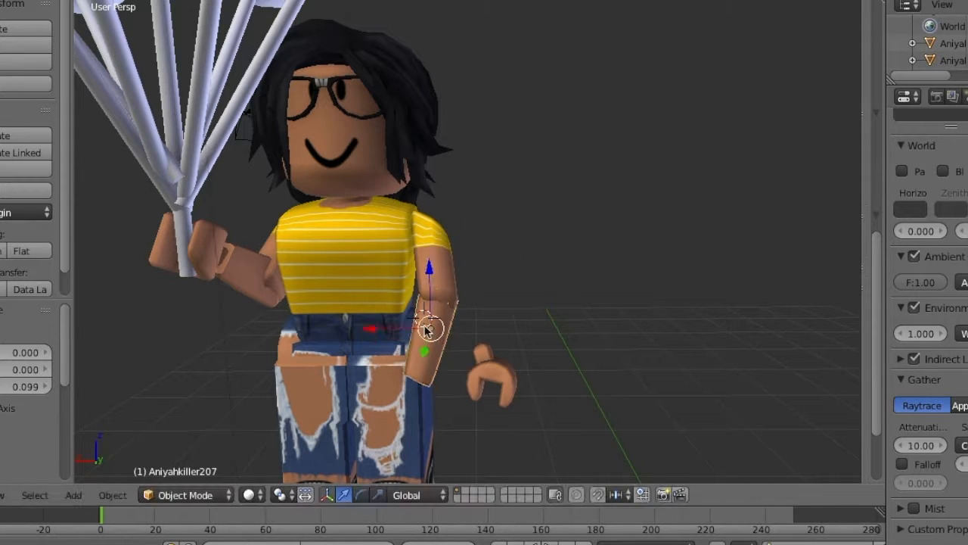
key(shift+f)
key(w)
click(477, 238)
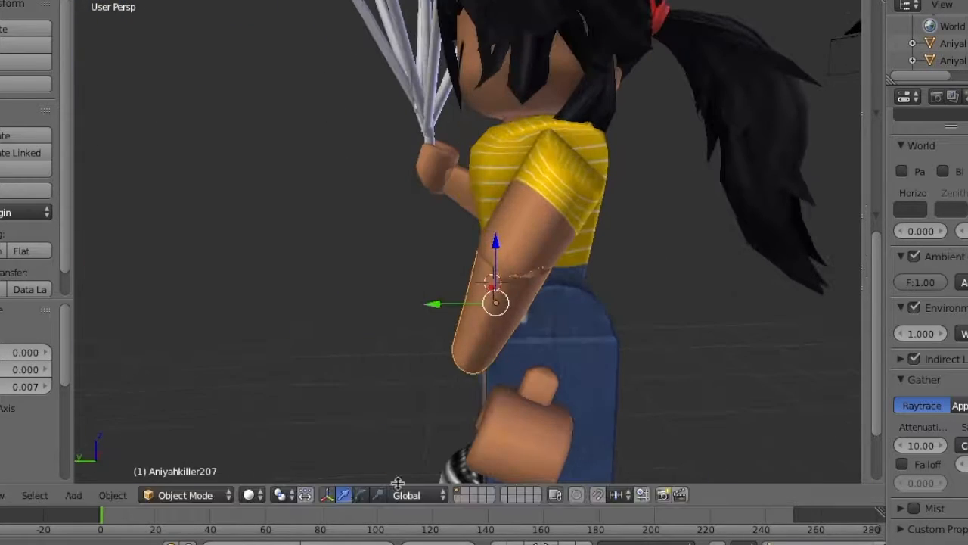
Rotate the forearm about -5.9° to line it up with the upper arm of the lowered arm
click(361, 494)
drag(560, 285, 566, 293)
drag(432, 307, 429, 309)
key(shift+f)
key(a)
click(477, 237)
drag(538, 281, 540, 284)
drag(546, 128, 545, 132)
right_click(530, 261)
Adjust the forearm's depth beneath the elbow, moving it about 0.021 and then about -0.015 along Y
click(350, 491)
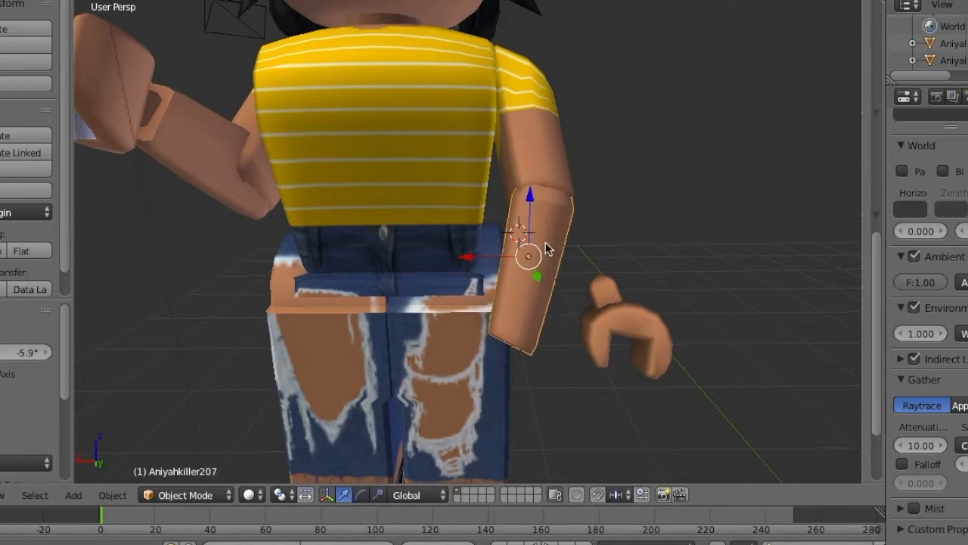
drag(535, 268, 537, 271)
right_click(641, 303)
key(shift+f)
key(s)
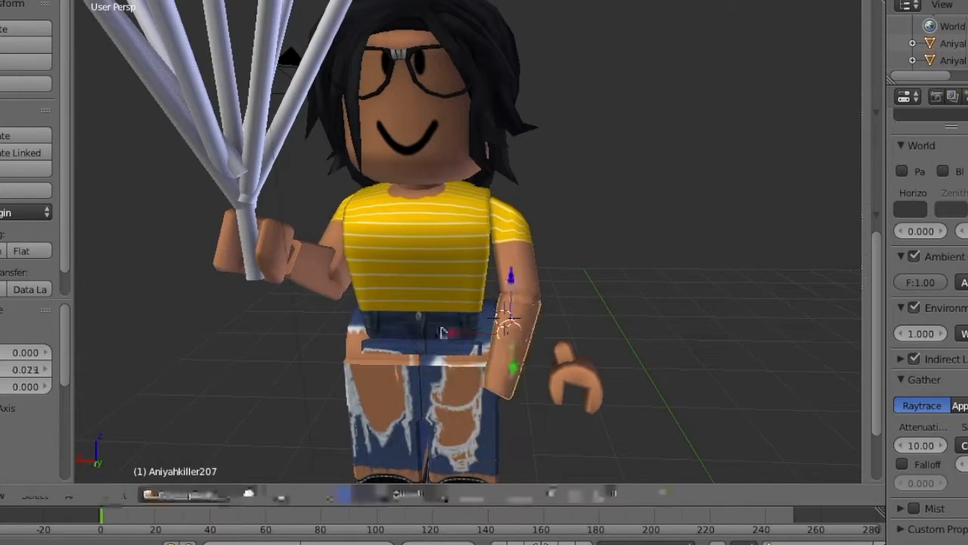
key(shift+f)
key(d)
key(a)
click(499, 316)
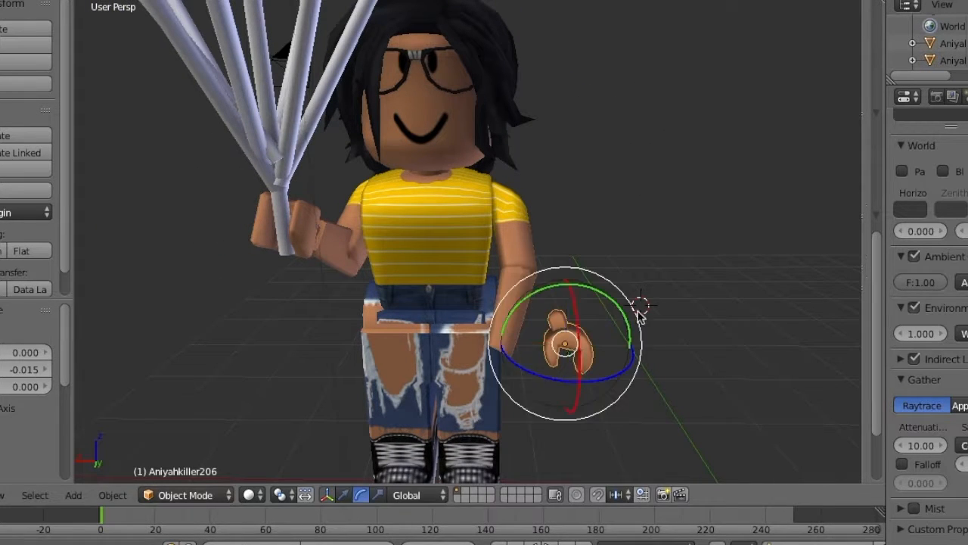
Rotate the loose hand and attach it to the end of the lowered forearm, finishing with about 0.015 along X
drag(502, 344, 434, 344)
drag(499, 380, 488, 407)
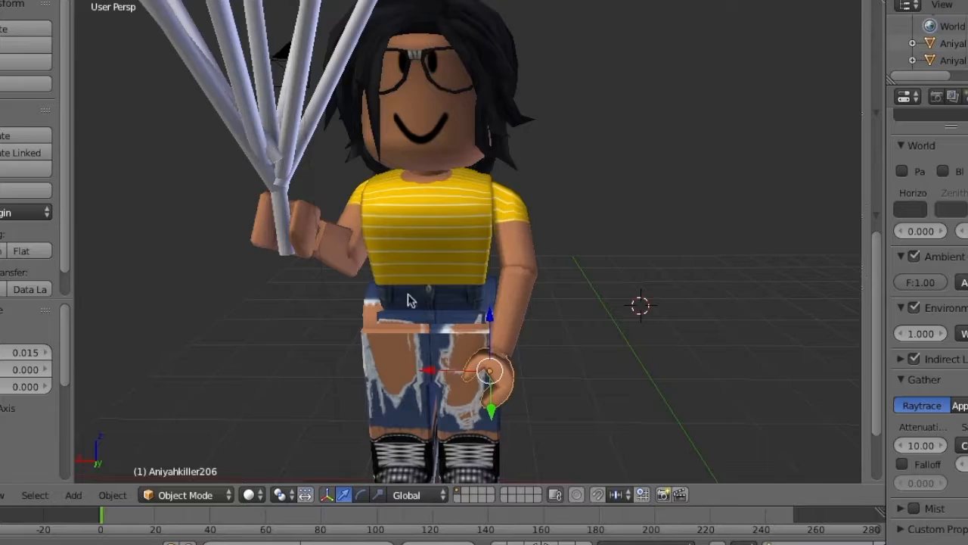
right_click(447, 374)
Set the origin to geometry for the hat-wearing avatar's upper arm nearest the balloons and rotate it outward from the shoulder
key(shift+f)
key(s)
key(d)
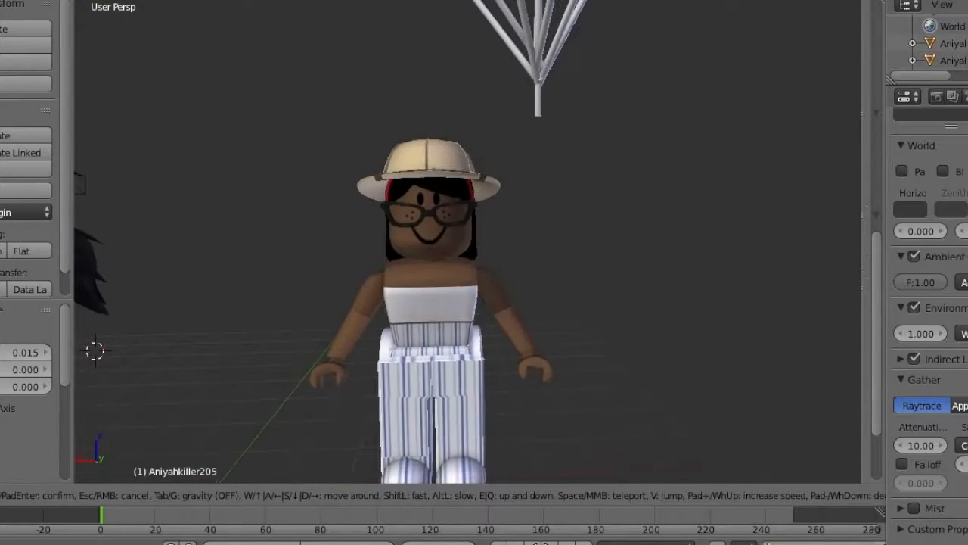
click(469, 238)
right_click(494, 293)
key(ctrl+alt+shift+c)
click(423, 363)
drag(554, 219, 557, 222)
drag(493, 241, 496, 232)
drag(503, 304, 508, 312)
Set the same arm's forearm origin to geometry, rotate the forearm upward and move it toward the elbow
right_click(519, 328)
click(361, 495)
click(26, 213)
click(38, 251)
drag(446, 291, 511, 339)
key(shift+f)
key(d)
click(469, 237)
click(344, 495)
drag(492, 146, 494, 117)
drag(439, 168, 491, 160)
Fine-tune the raised forearm's rotation and position so it joins the upper arm at the elbow
key(shift+f)
key(a)
click(469, 238)
drag(434, 221, 446, 221)
click(361, 495)
drag(555, 176, 536, 164)
click(344, 495)
drag(446, 221, 433, 221)
drag(492, 199, 489, 195)
click(449, 212)
drag(442, 219, 445, 220)
click(491, 190)
drag(496, 189, 496, 186)
Set the loose hand's origin to geometry, turn it upward and raise it along Z to the top of the forearm
right_click(604, 366)
click(361, 495)
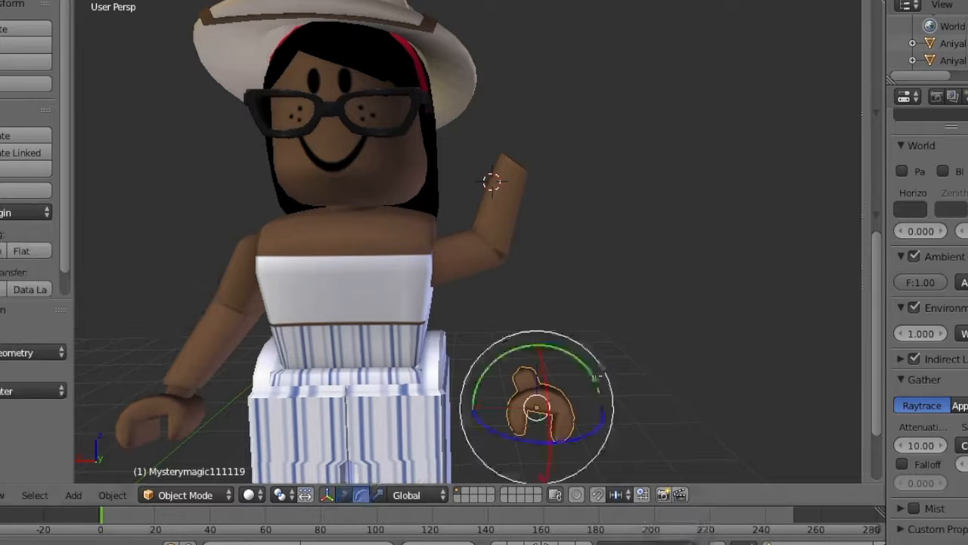
drag(596, 373, 468, 399)
drag(479, 422, 652, 401)
drag(594, 373, 603, 393)
click(346, 495)
click(544, 370)
drag(537, 348, 537, 54)
key(r)
key(z)
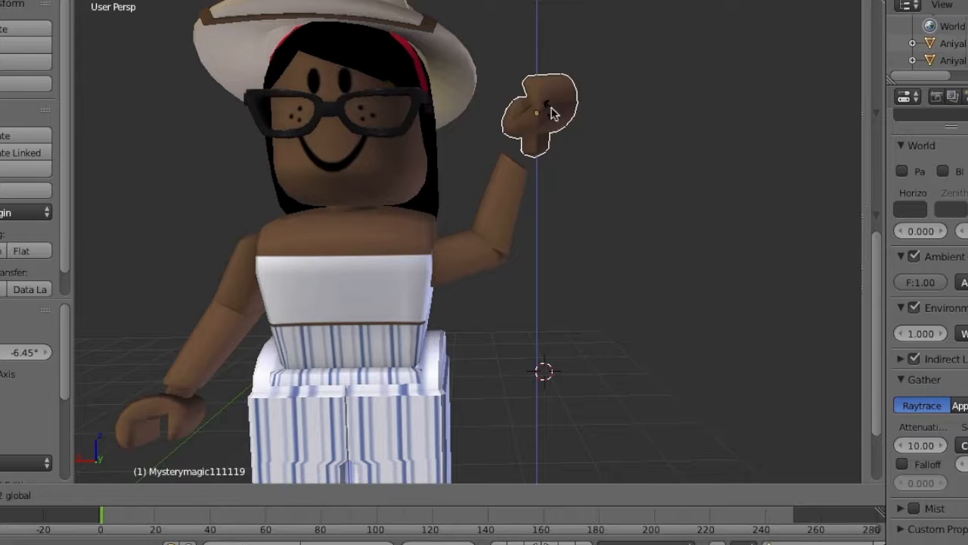
click(548, 91)
Turn the raised hand into a gripping pose above the wrist, including rotations of about 1.92° and -12.9°
click(361, 495)
key(shift+f)
key(w)
click(590, 190)
drag(590, 190, 588, 199)
click(345, 495)
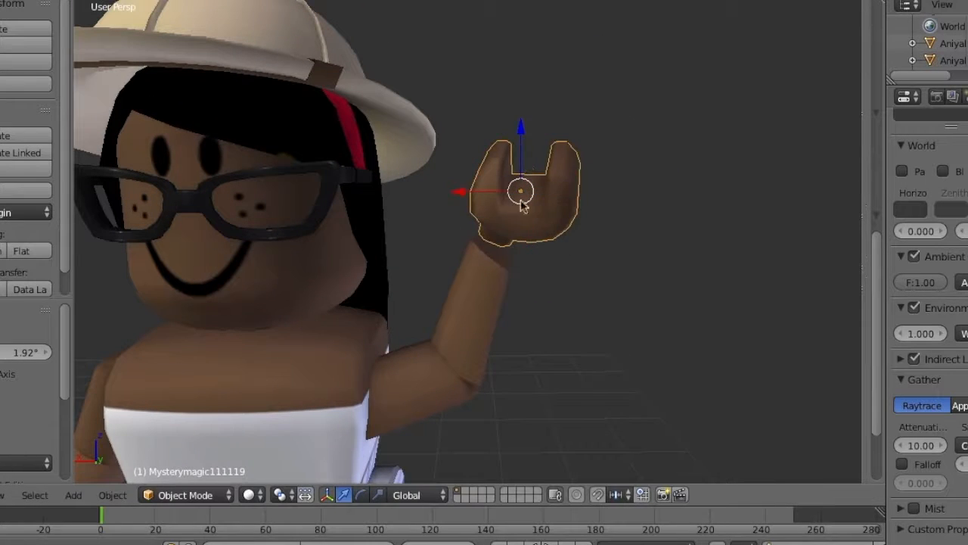
drag(473, 194, 499, 235)
drag(596, 203, 601, 233)
drag(529, 161, 529, 114)
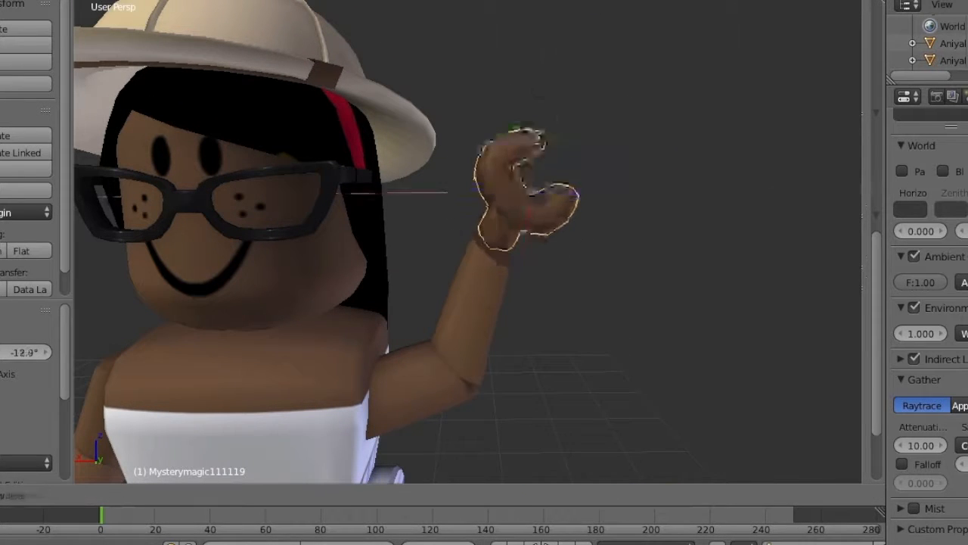
drag(556, 187, 613, 217)
drag(525, 136, 525, 84)
Fit the gripping hand onto the end of the raised forearm, checking its alignment from several angles
click(345, 495)
drag(461, 190, 447, 190)
drag(510, 135, 512, 159)
middle_drag(530, 197, 363, 220)
key(shift+f)
click(468, 237)
drag(369, 244, 383, 243)
drag(434, 185, 435, 188)
middle_drag(434, 196, 522, 198)
key(shift+f)
click(467, 236)
drag(478, 227, 472, 227)
drag(529, 200, 529, 208)
Move the second balloon bunch down into the hat-wearing avatar's raised hand, finishing with about 0.057 along X
scroll(387, 407, down, 5)
drag(595, 273, 597, 284)
drag(498, 134, 500, 222)
key(shift+f)
click(467, 237)
drag(495, 21, 496, 49)
drag(503, 82, 505, 59)
drag(442, 70, 421, 63)
drag(496, 54, 453, 15)
key(shift+f)
click(468, 237)
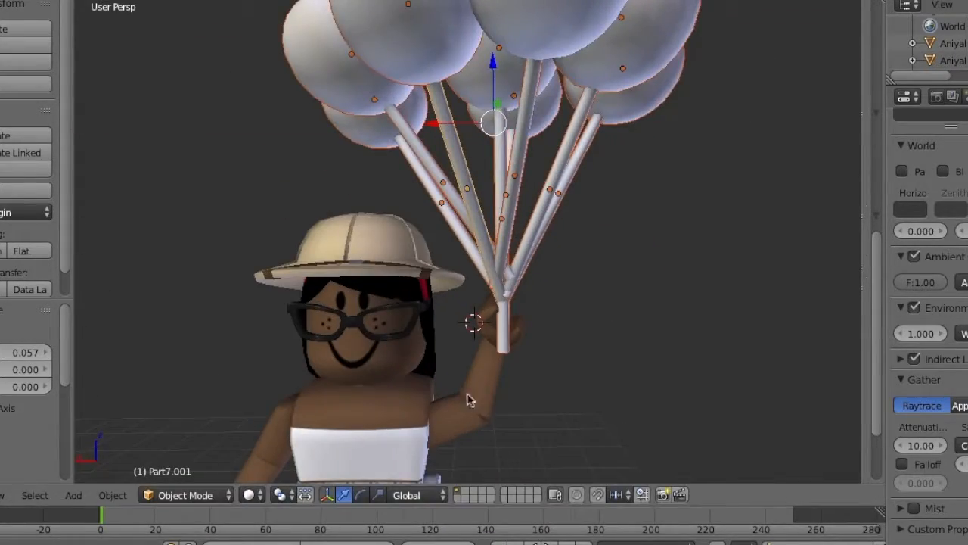
Set the lowered upper arm's origin to geometry, rotate it upward and raise it about 0.395 along Z to the shoulder
key(shift+f)
key(s)
key(w)
click(467, 237)
right_click(499, 271)
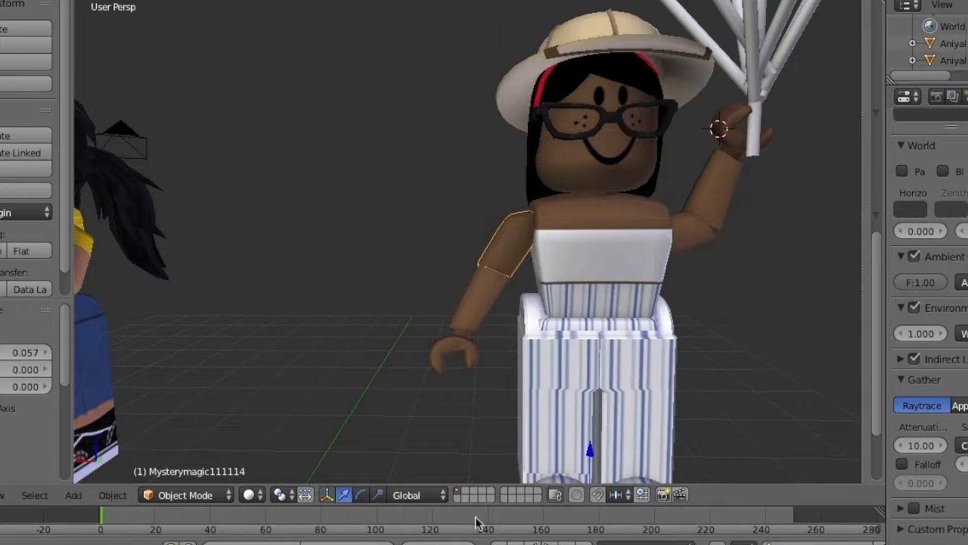
click(36, 212)
click(34, 245)
key(z)
click(472, 201)
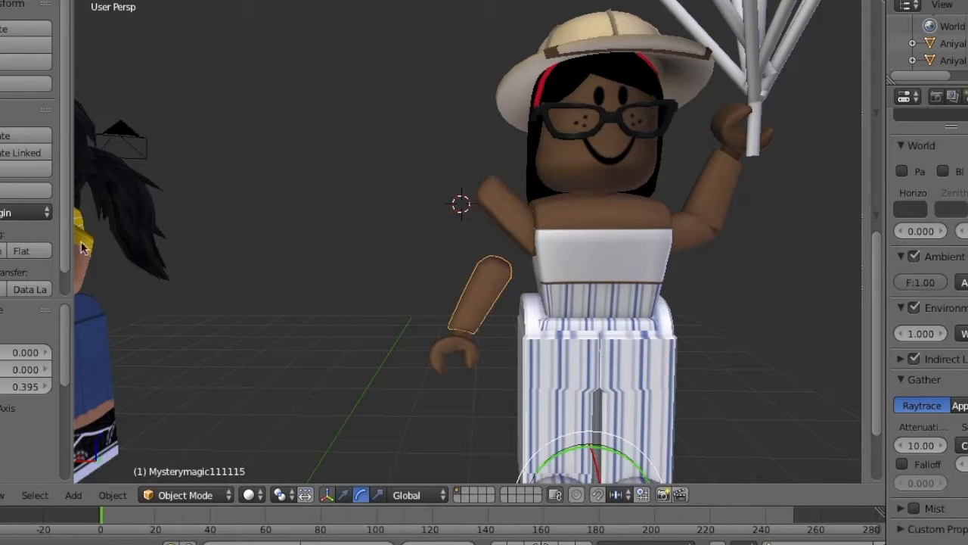
Set that arm's forearm origin to geometry, rotate and raise it onto the elbow, finishing with about -0.027 along X
click(36, 212)
click(35, 246)
key(r)
click(426, 385)
click(345, 495)
drag(480, 233, 481, 104)
drag(426, 165, 435, 164)
key(shift+f)
click(466, 237)
drag(599, 166, 581, 168)
Set the remaining loose hand's origin to geometry, rotate it to point upward and raise it along Z to the forearm
key(shift+f)
key(d)
click(467, 237)
right_click(340, 393)
click(36, 213)
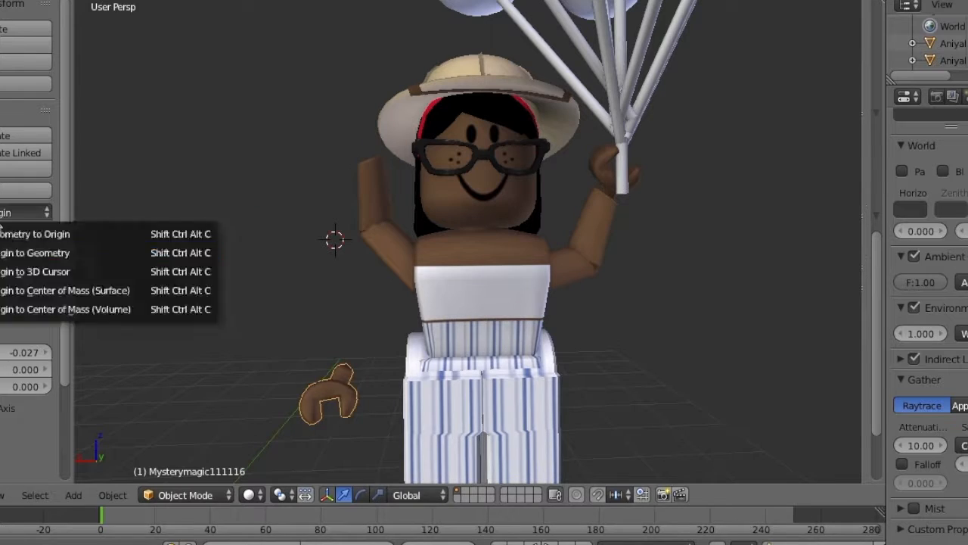
click(22, 253)
key(r)
click(376, 471)
click(361, 494)
drag(316, 401, 311, 461)
click(344, 495)
drag(333, 338, 329, 98)
Refine the rotation of the free raised hand so its open fingers point upward above the wrist
click(360, 495)
drag(320, 135, 331, 52)
drag(323, 104, 327, 100)
key(shift+f)
key(a)
click(467, 237)
drag(530, 251, 514, 246)
Fit the free hand onto its forearm, finishing with about -0.033 along Z, and select that arm's upper arm
click(344, 495)
drag(507, 266, 510, 200)
drag(551, 237, 478, 236)
key(shift+f)
drag(336, 236, 340, 236)
drag(390, 177, 390, 184)
right_click(431, 395)
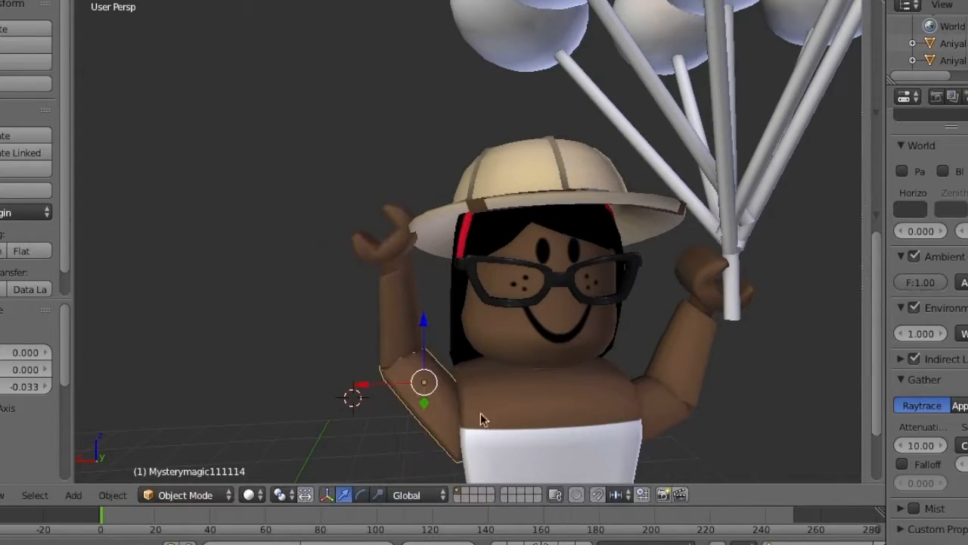
Set the origin of the yellow-shirted avatar's head to geometry and try rotating the head slightly
key(shift+f)
key(s)
key(w)
click(466, 237)
click(27, 212)
click(30, 229)
drag(428, 214, 423, 206)
key(ctrl+z)
shift+right_click(371, 260)
drag(450, 243, 450, 249)
key(ctrl+z)
Set the head's origin to geometry once more, then undo the last three changes
click(26, 212)
click(30, 229)
key(shift+f)
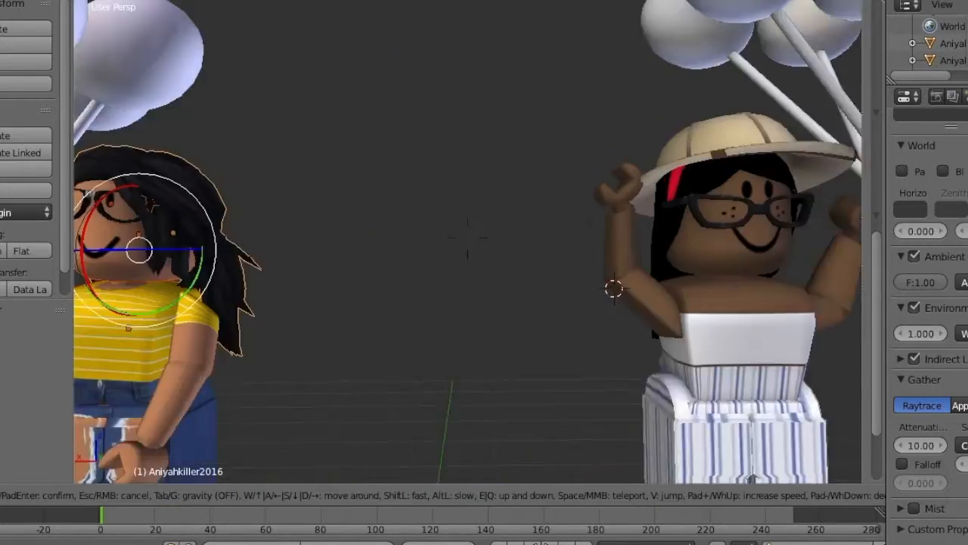
click(467, 237)
right_click(371, 304)
click(383, 430)
right_click(390, 427)
key(shift+f)
key(w)
click(467, 237)
key(ctrl+z)
key(ctrl+z)
key(ctrl+z)
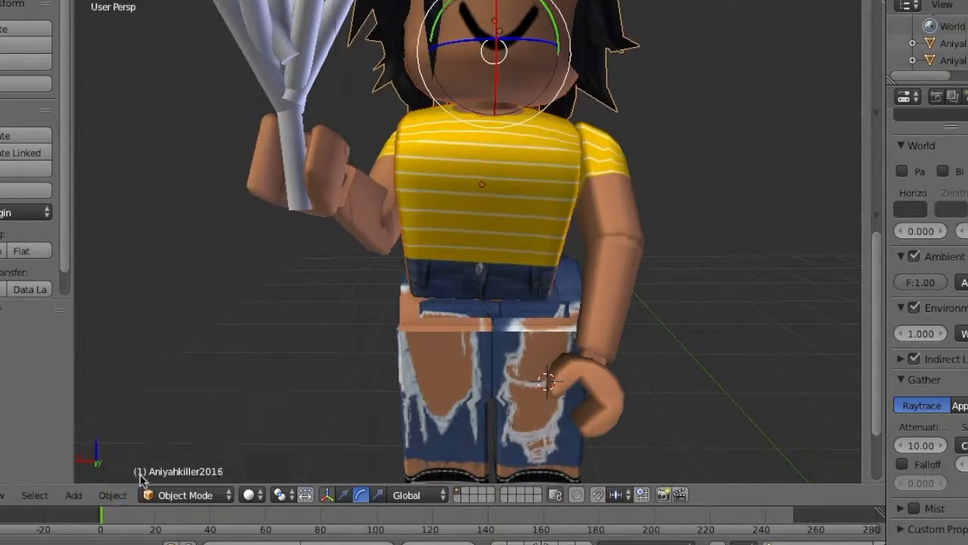
Examine both posed avatars and their balloon bunches together from the front
key(shift+f)
key(s)
key(Escape)
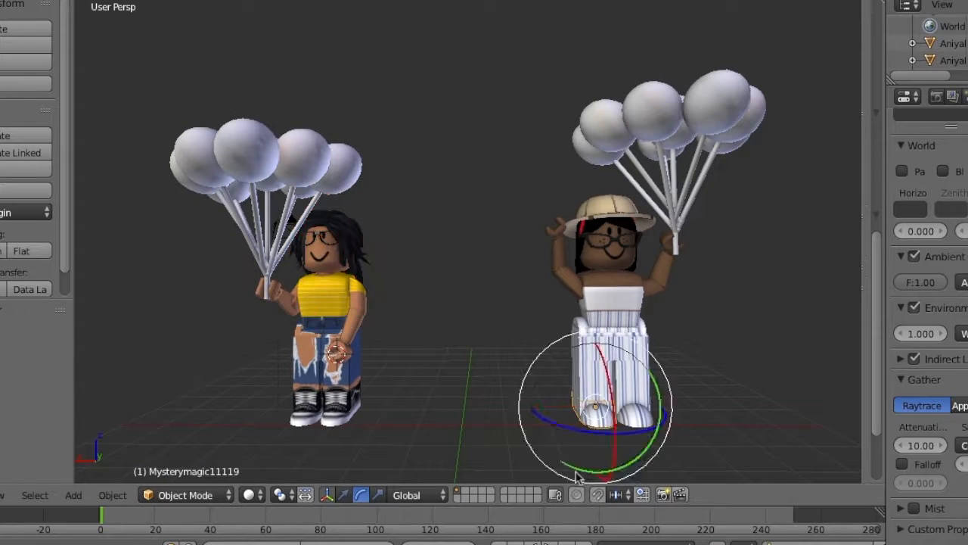
key(shift+f)
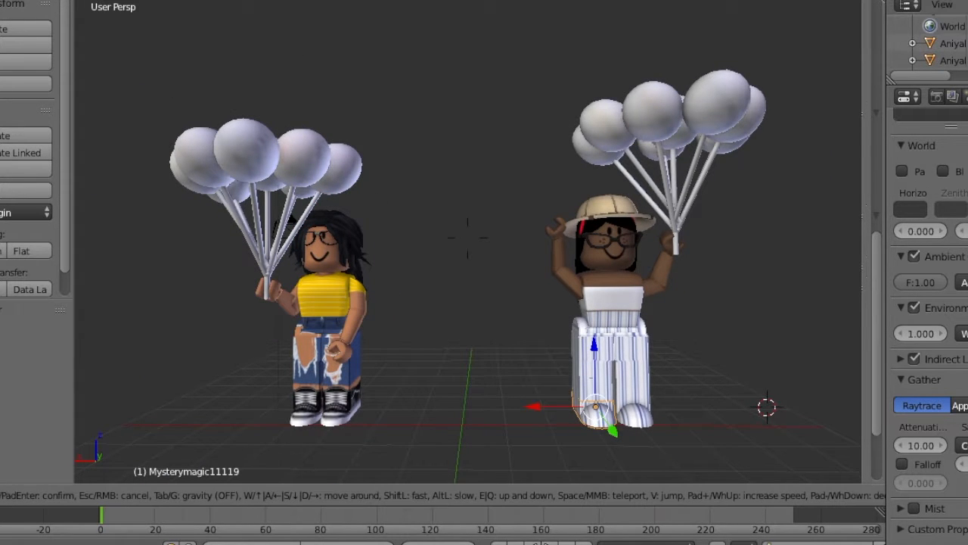
key(s)
key(w)
key(s)
key(w)
key(s)
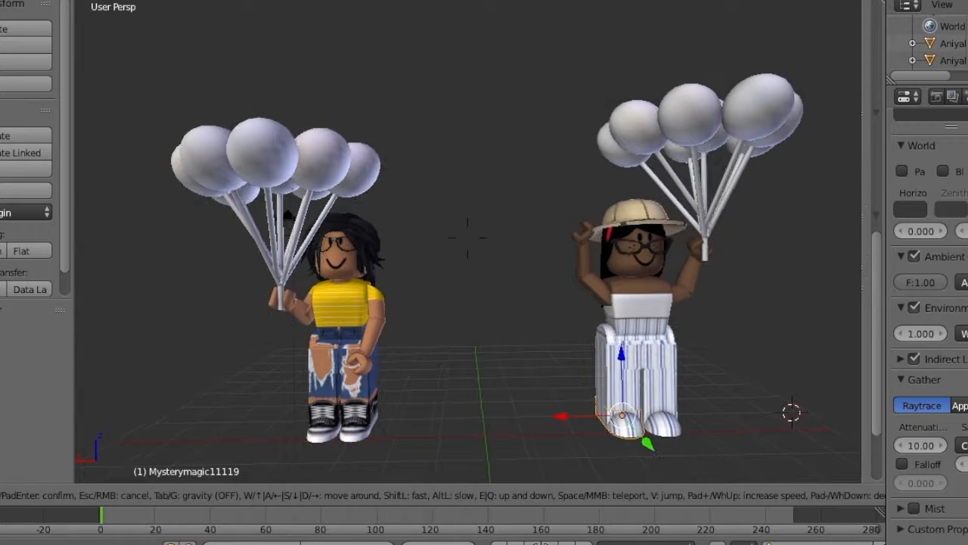
key(d)
key(a)
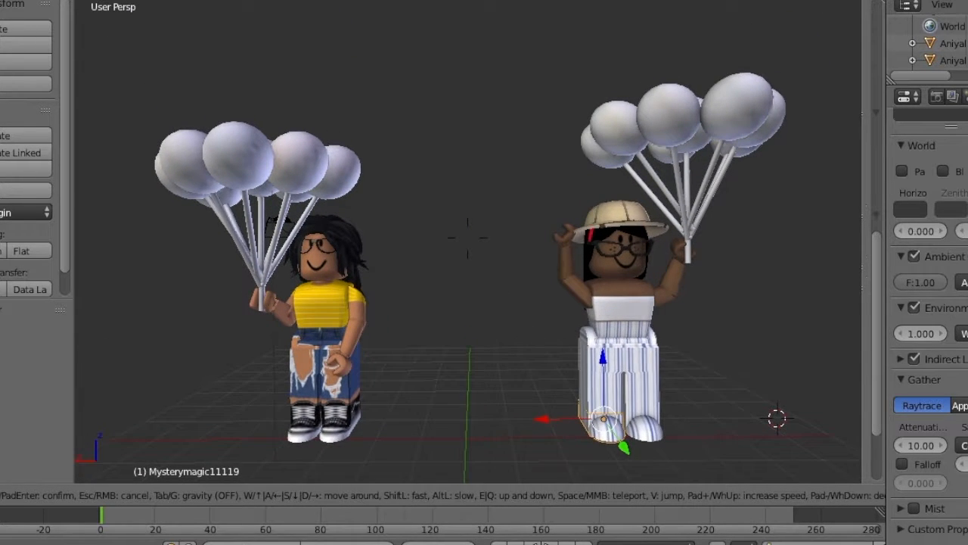
key(w)
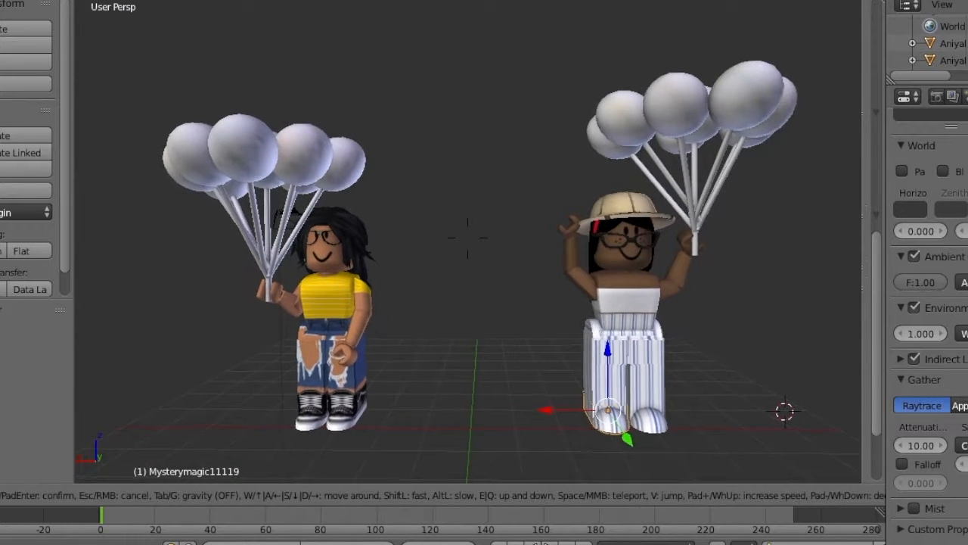
key(Return)
Switch to the camera view and fly the camera until both avatars and all their balloons fit the frame from the front
click(33, 495)
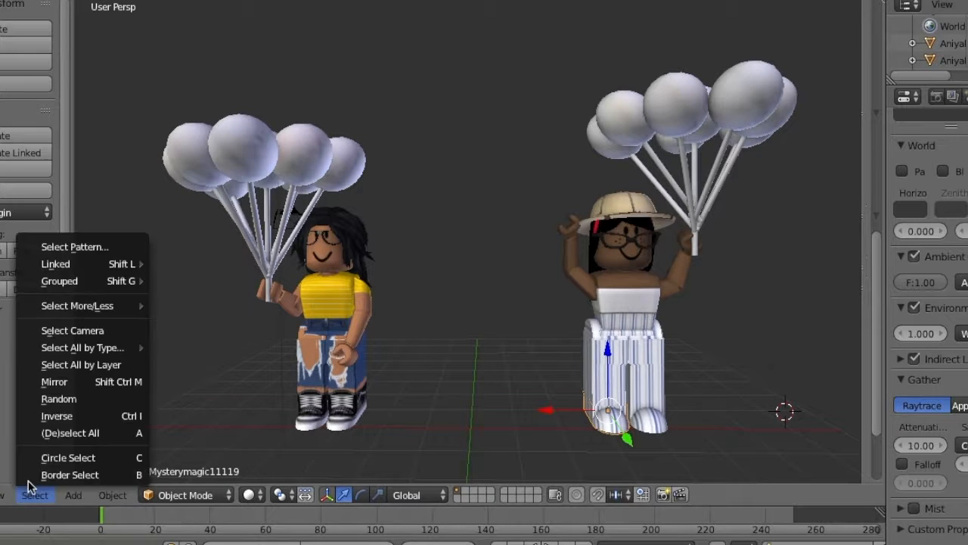
mouse_move(6, 504)
click(19, 433)
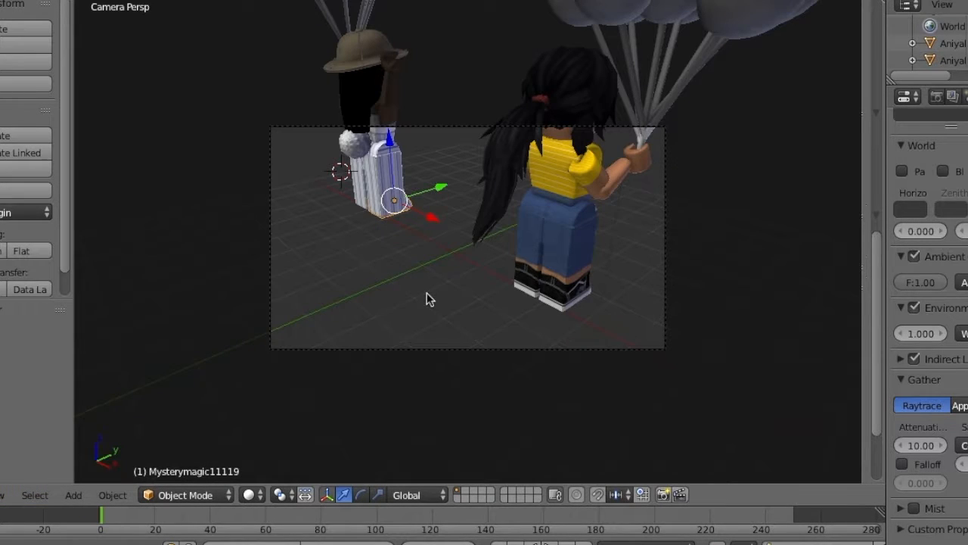
key(shift+f)
key(w)
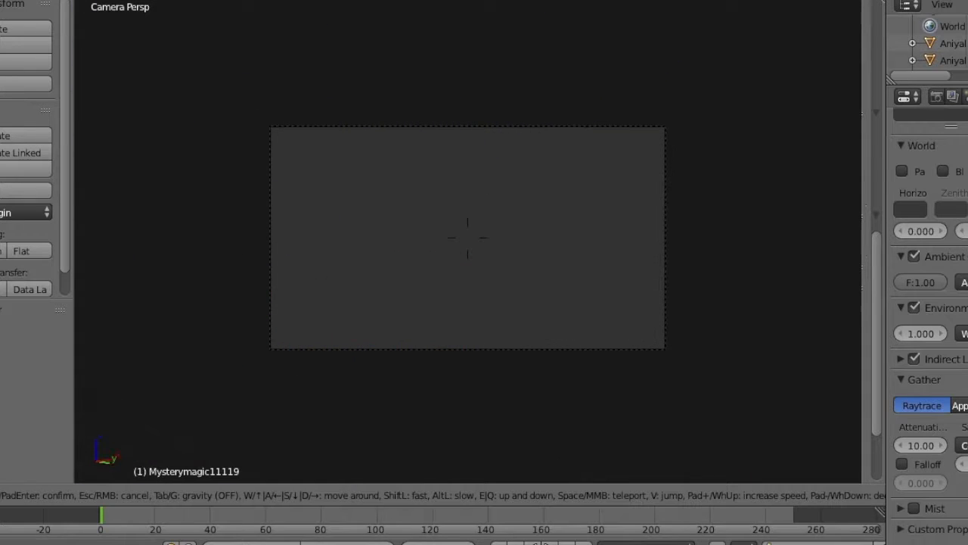
key(d)
key(w)
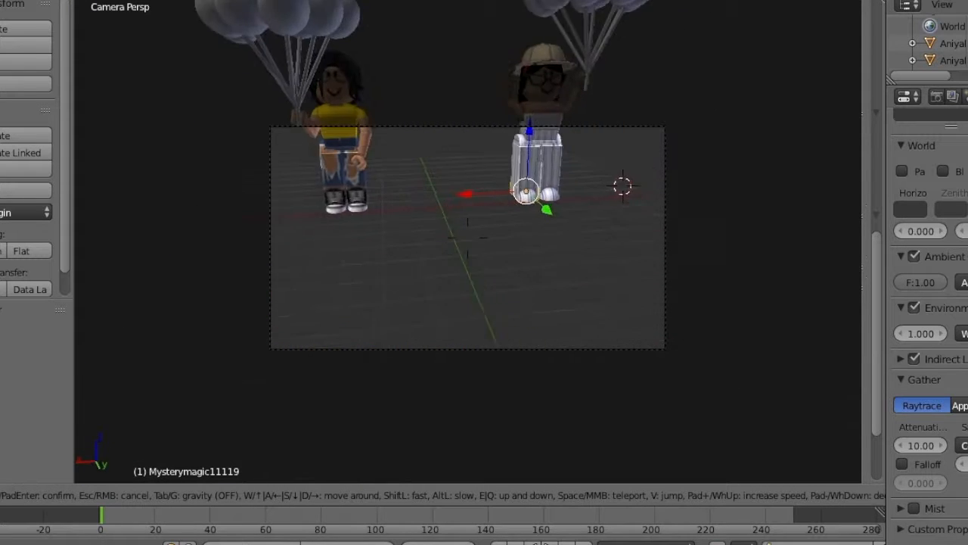
key(d)
key(s)
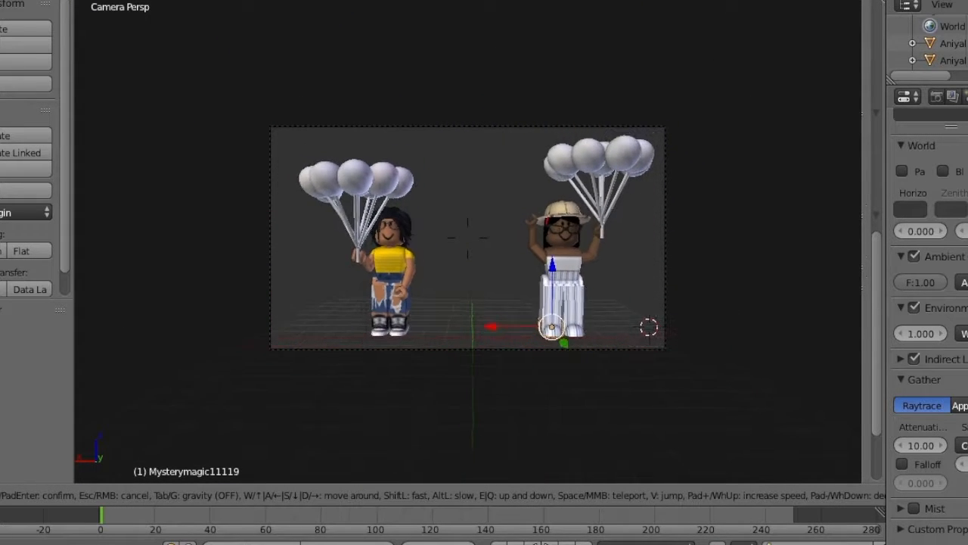
key(s)
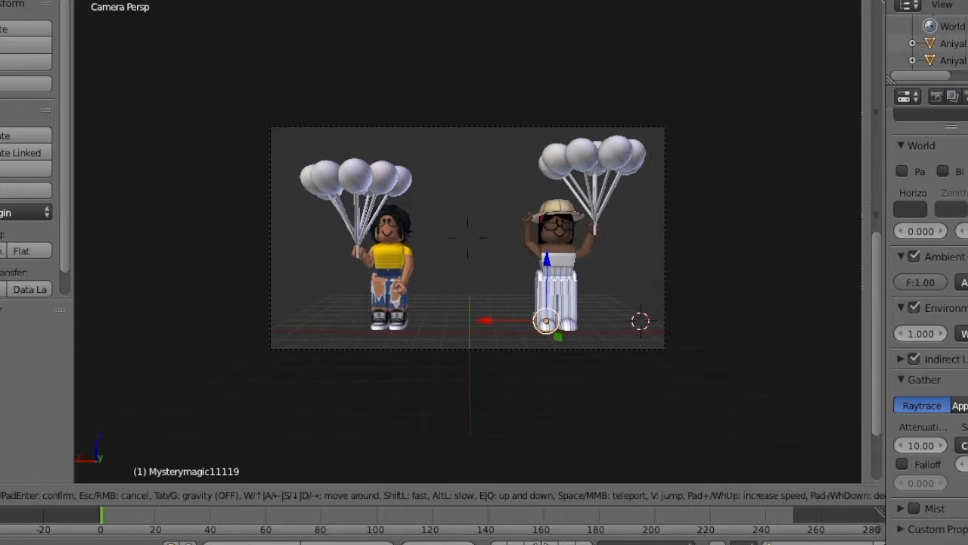
key(Return)
Preview the camera framing in Rendered viewport shading, then return to Solid shading
click(248, 494)
click(277, 380)
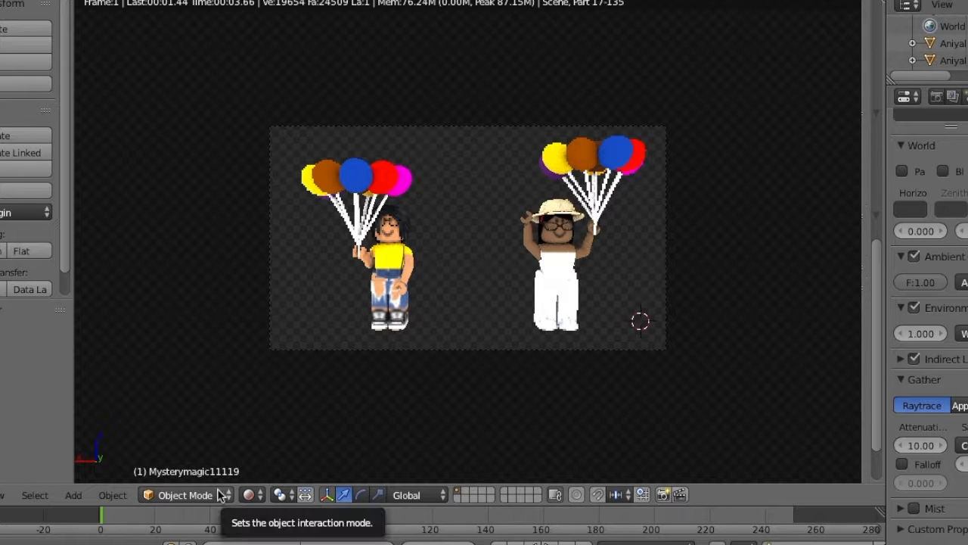
click(248, 495)
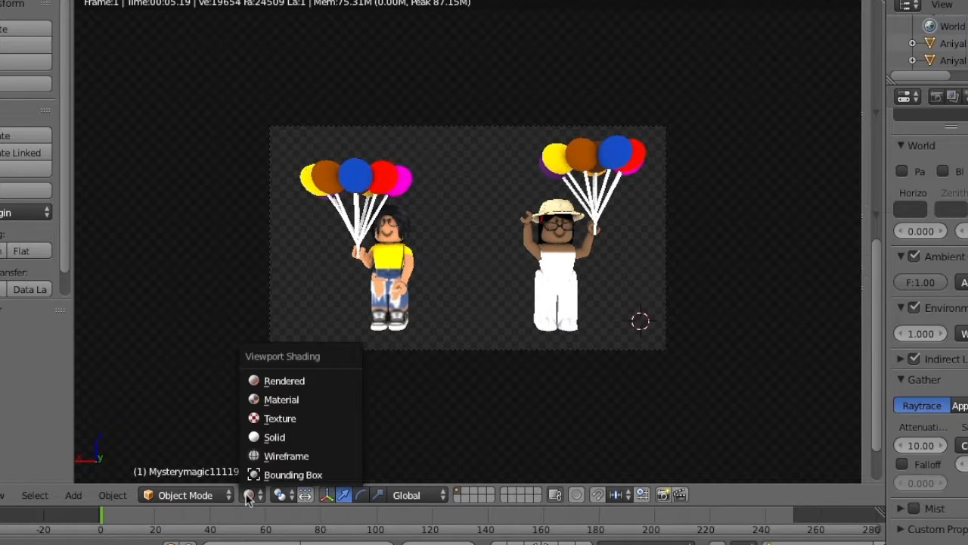
click(275, 438)
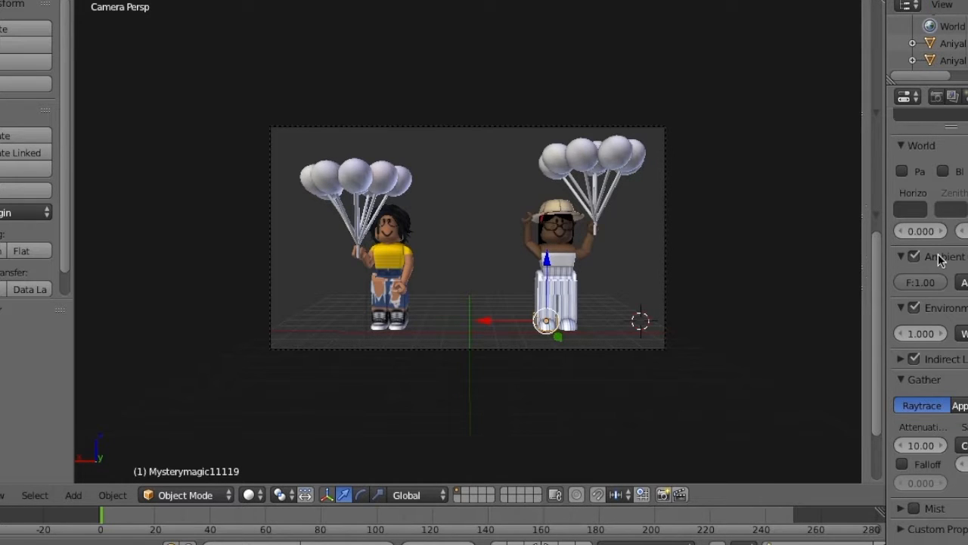
Check the render settings and render the scene as a still image from the camera
scroll(927, 303, up, 5)
click(937, 96)
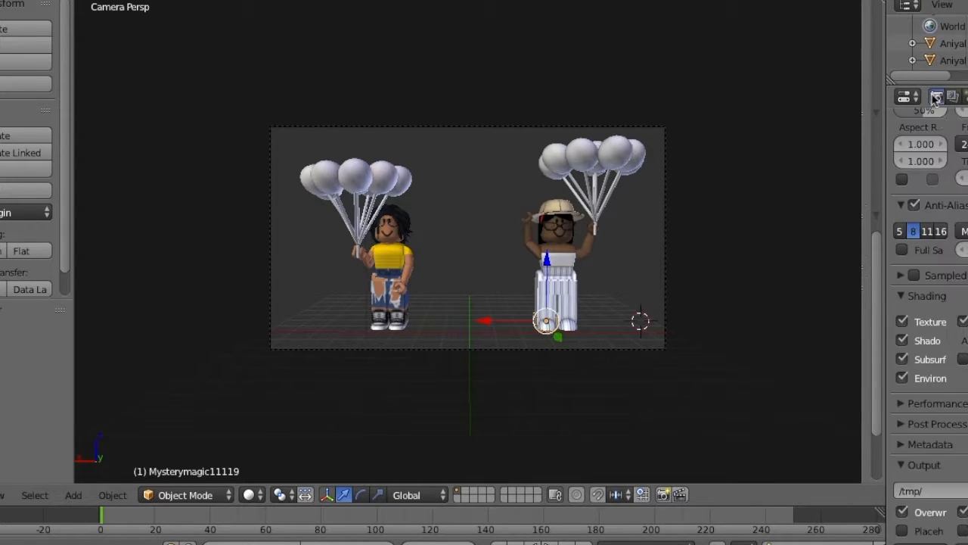
scroll(932, 212, up, 8)
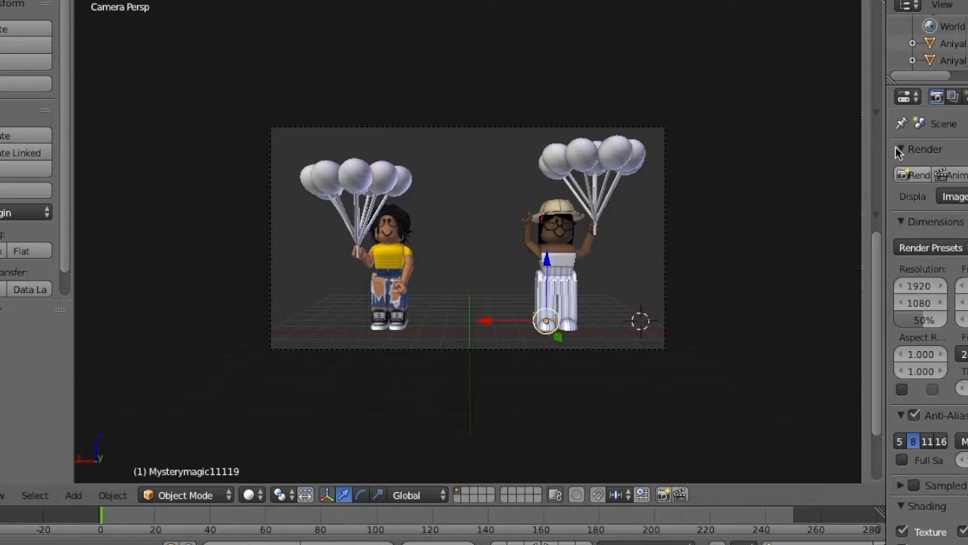
click(25, 0)
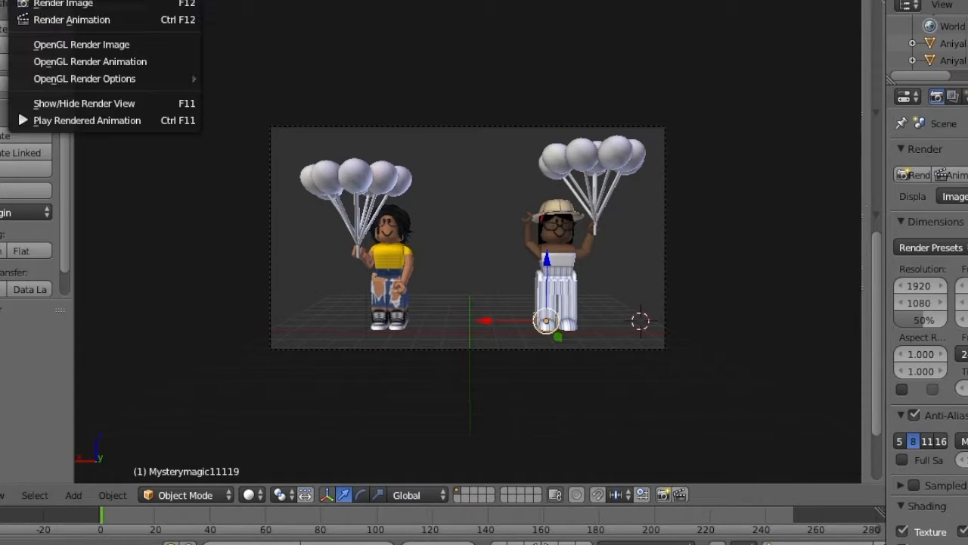
click(60, 5)
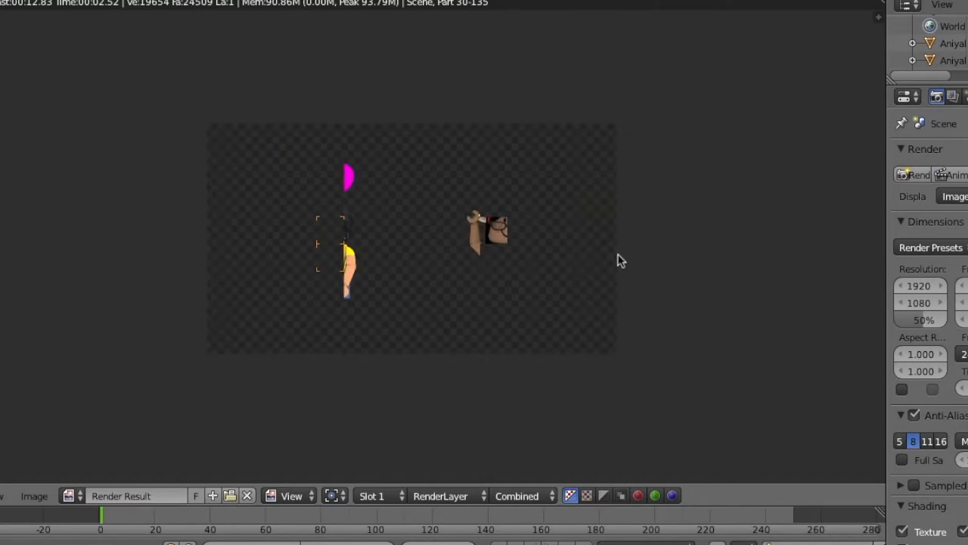
scroll(619, 261, down, 1)
scroll(617, 262, up, 2)
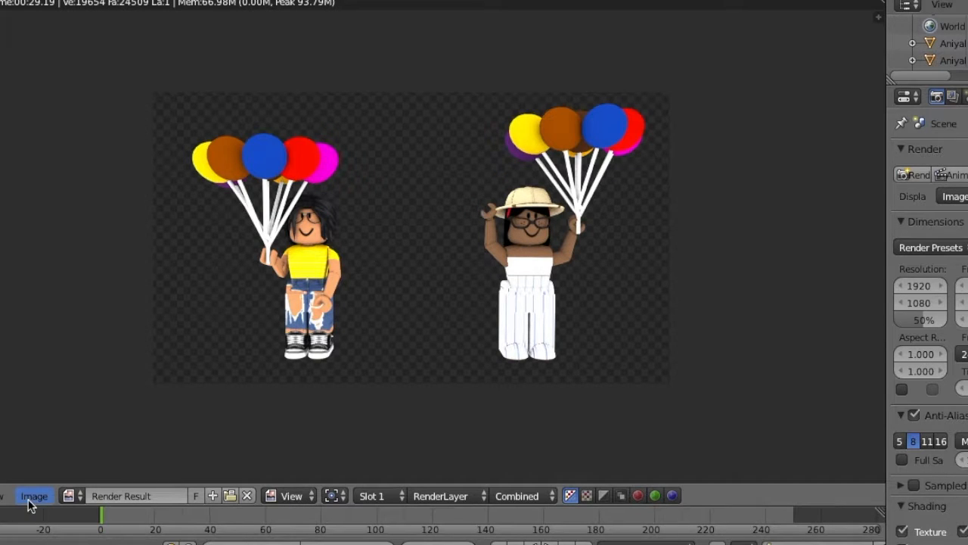
Save the rendered image as a PNG in the Documents folder
click(31, 500)
click(101, 389)
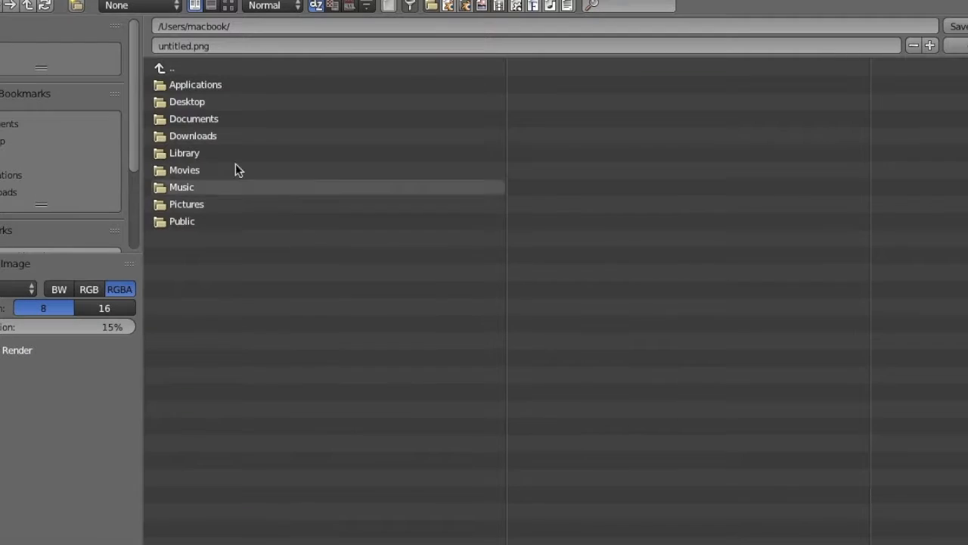
click(215, 122)
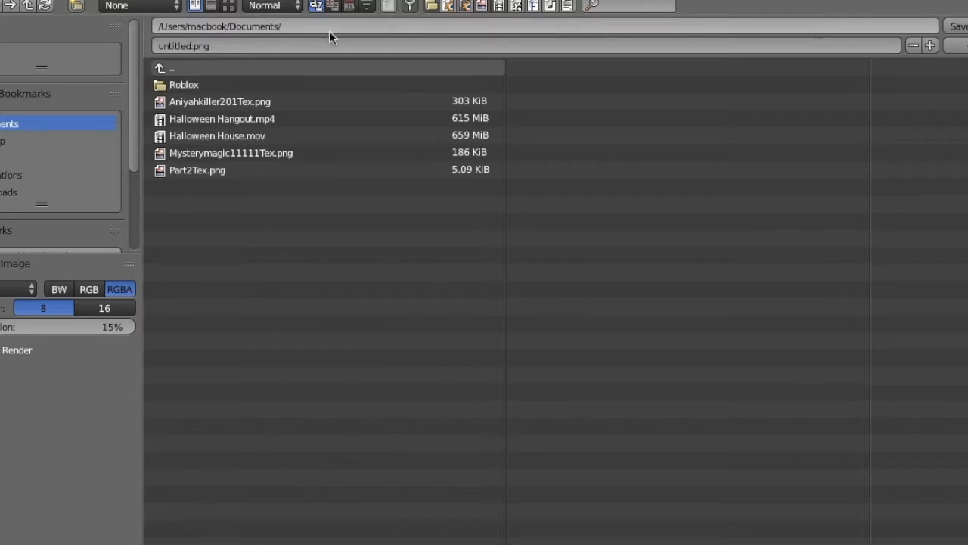
click(273, 64)
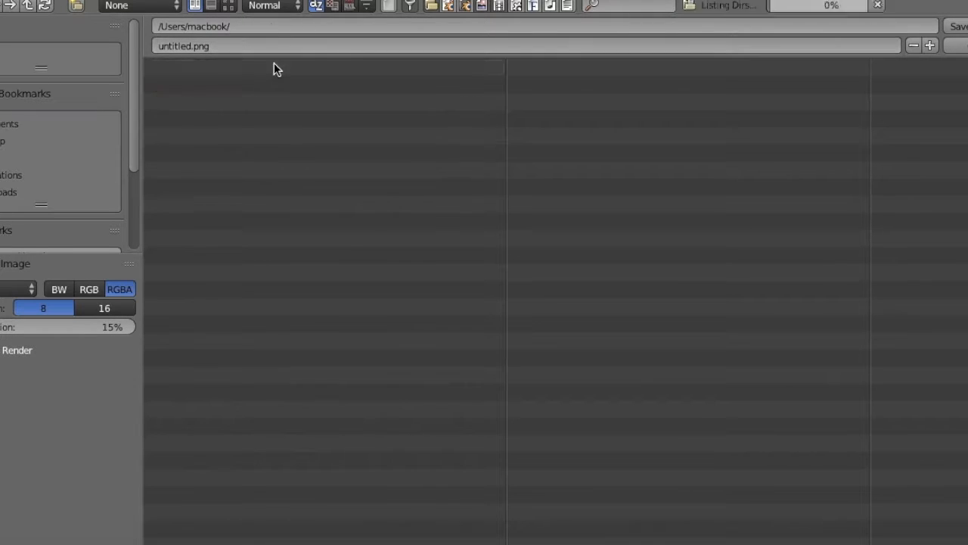
click(202, 122)
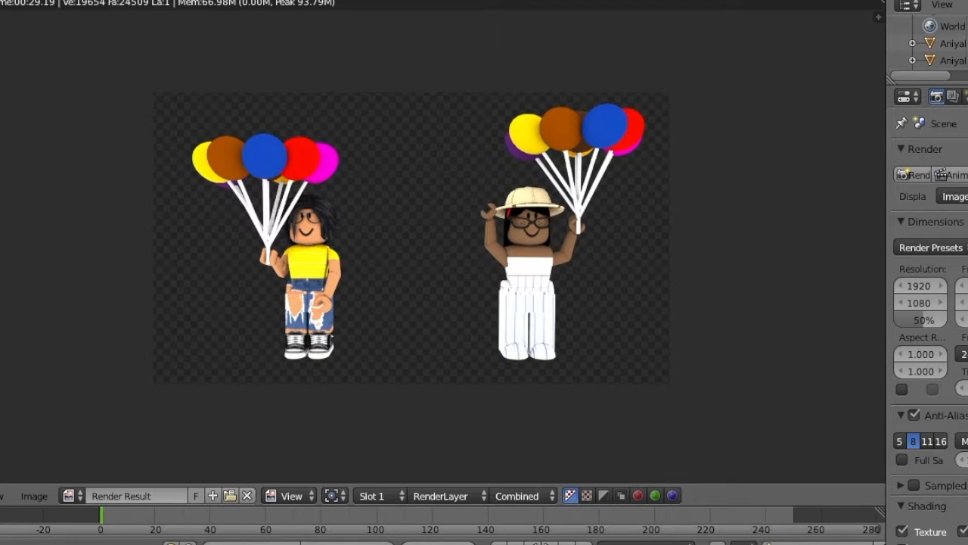
key(super+q)
click(619, 180)
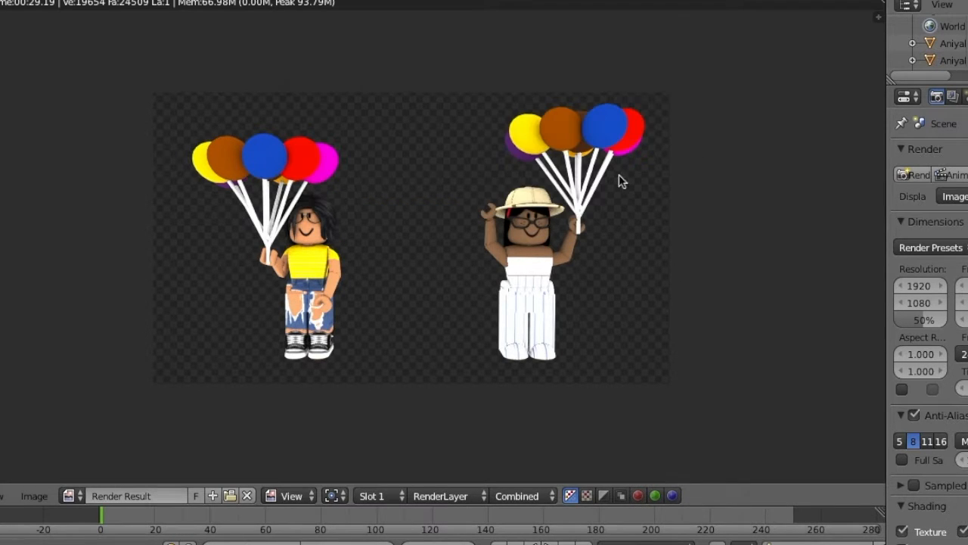